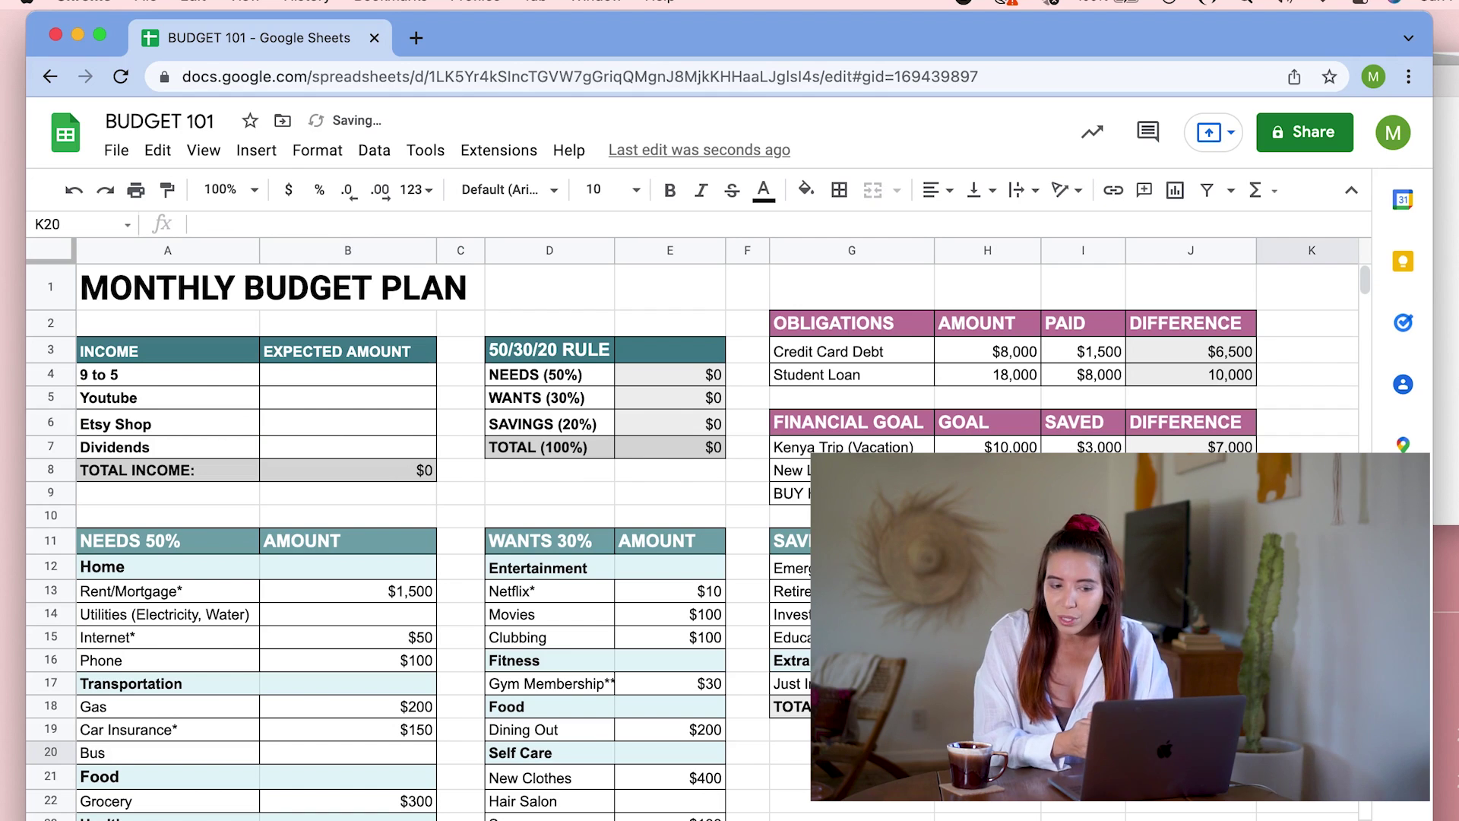
Enter 4000, 500, 500 and 100 as expected income for 9 to 5, Youtube, Etsy Shop and Dividends.
left_click(375, 386)
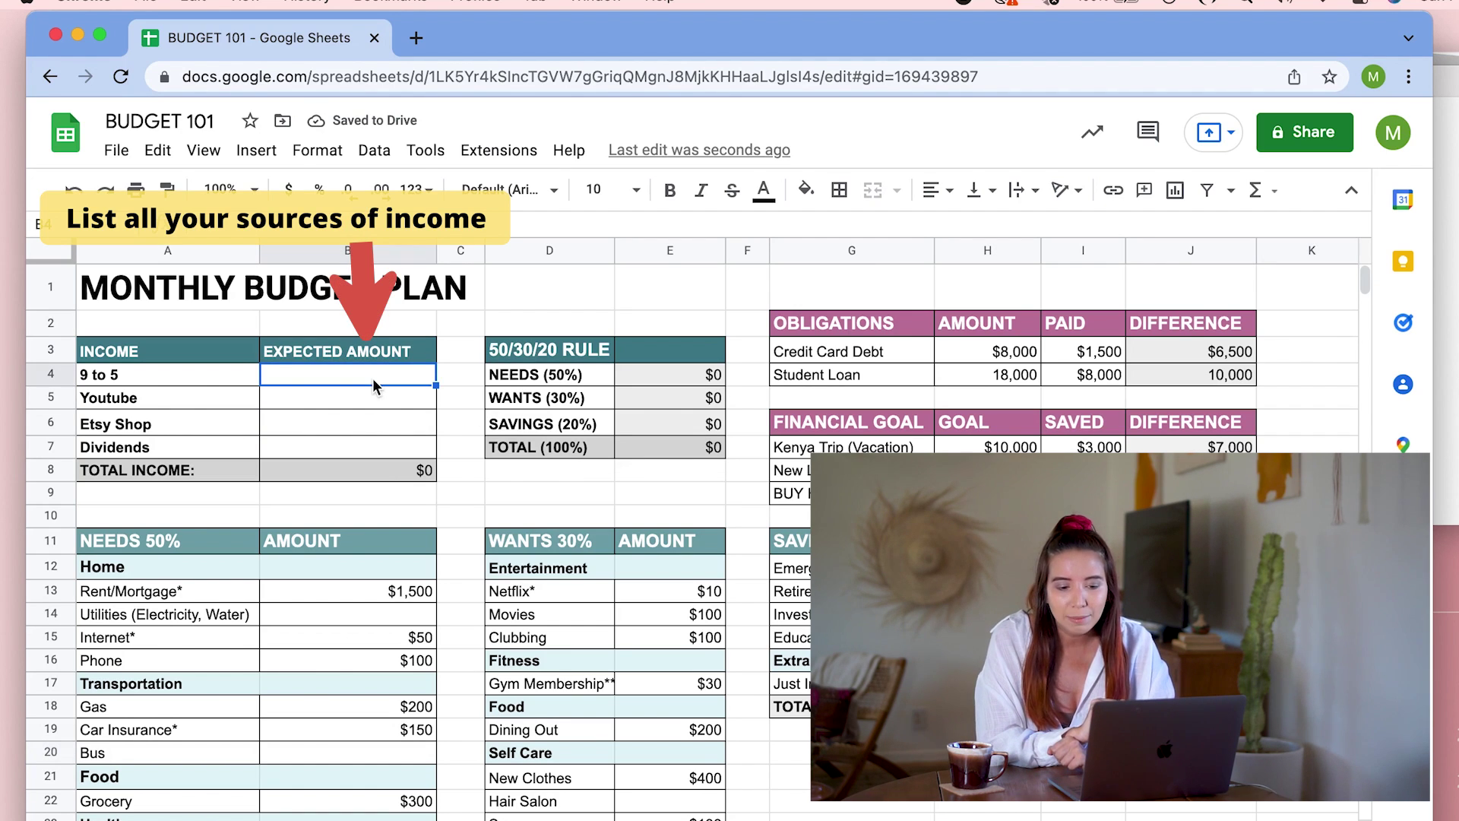
type("4000")
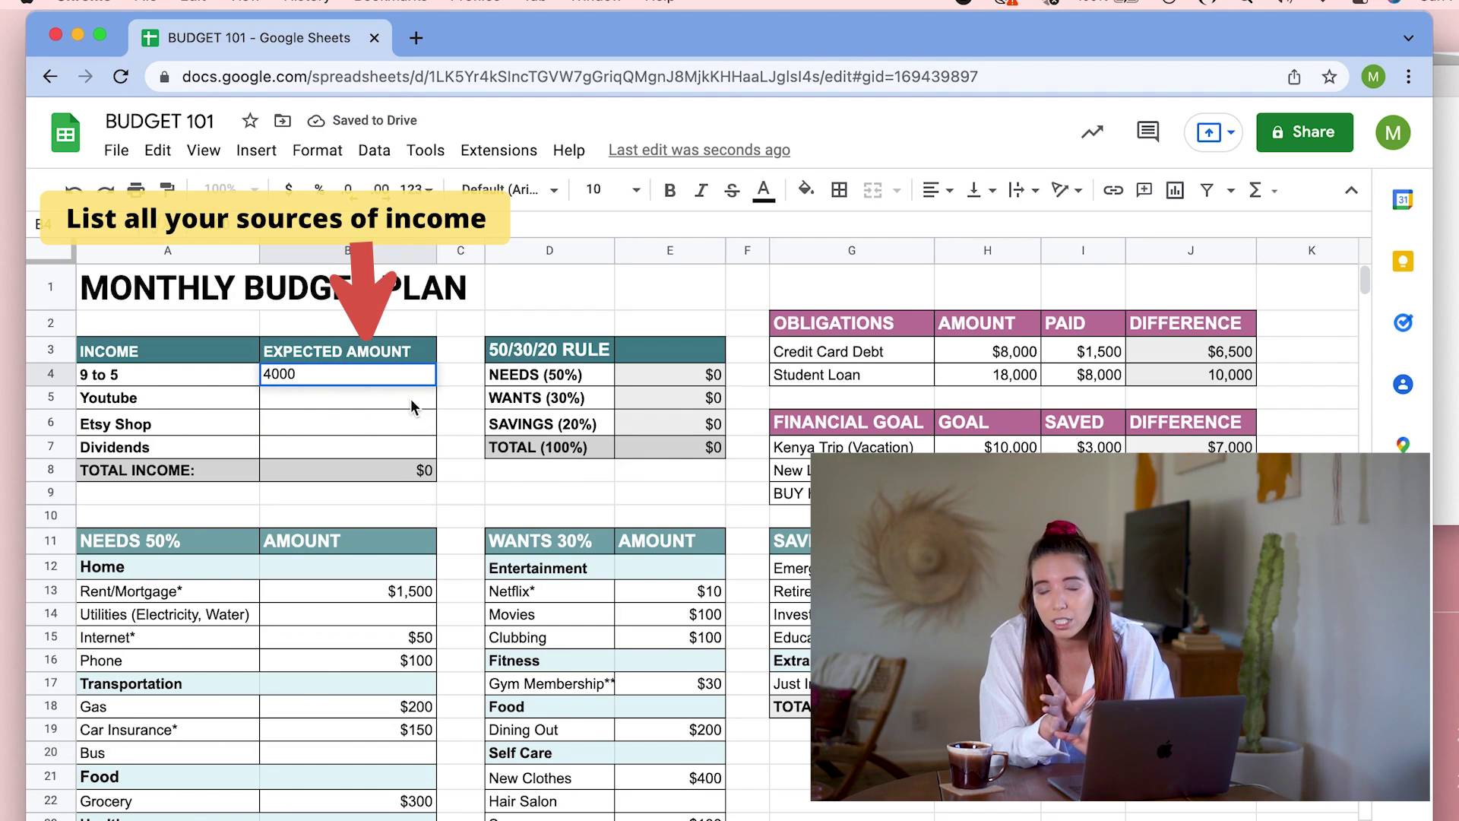
key("Return")
type("5")
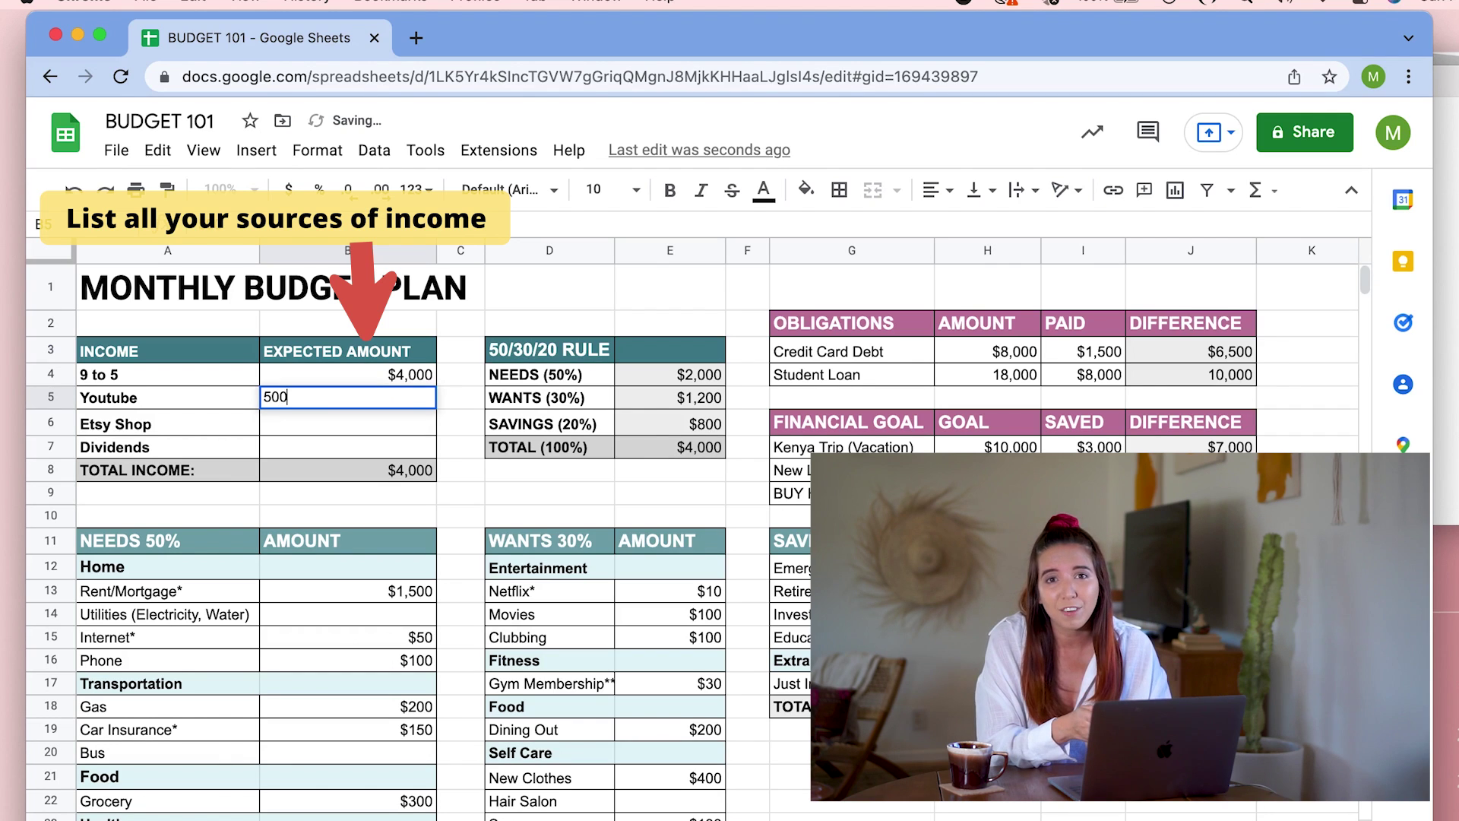
type("00")
key("Return")
type("5")
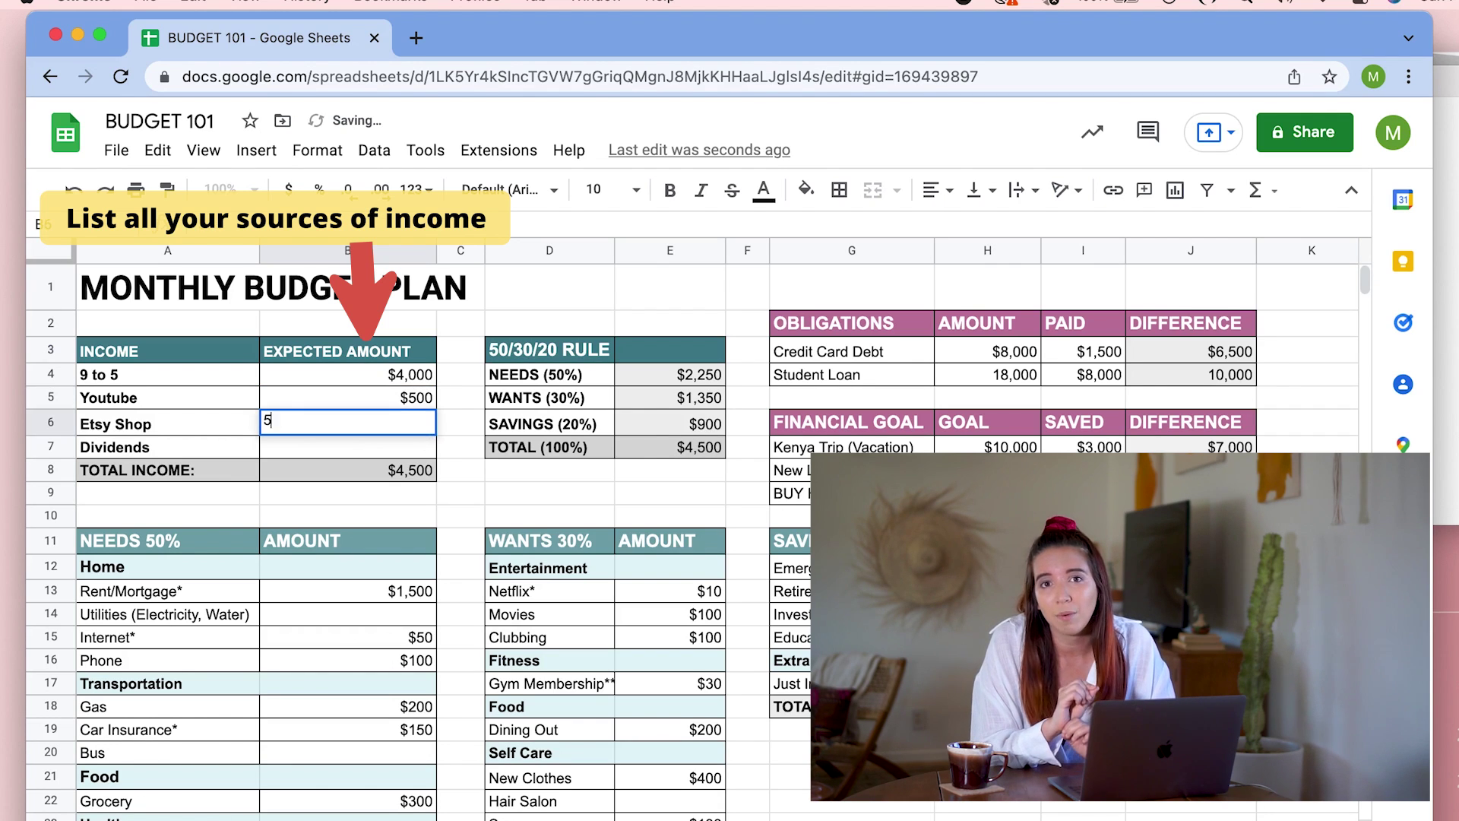
type("00")
key("Return")
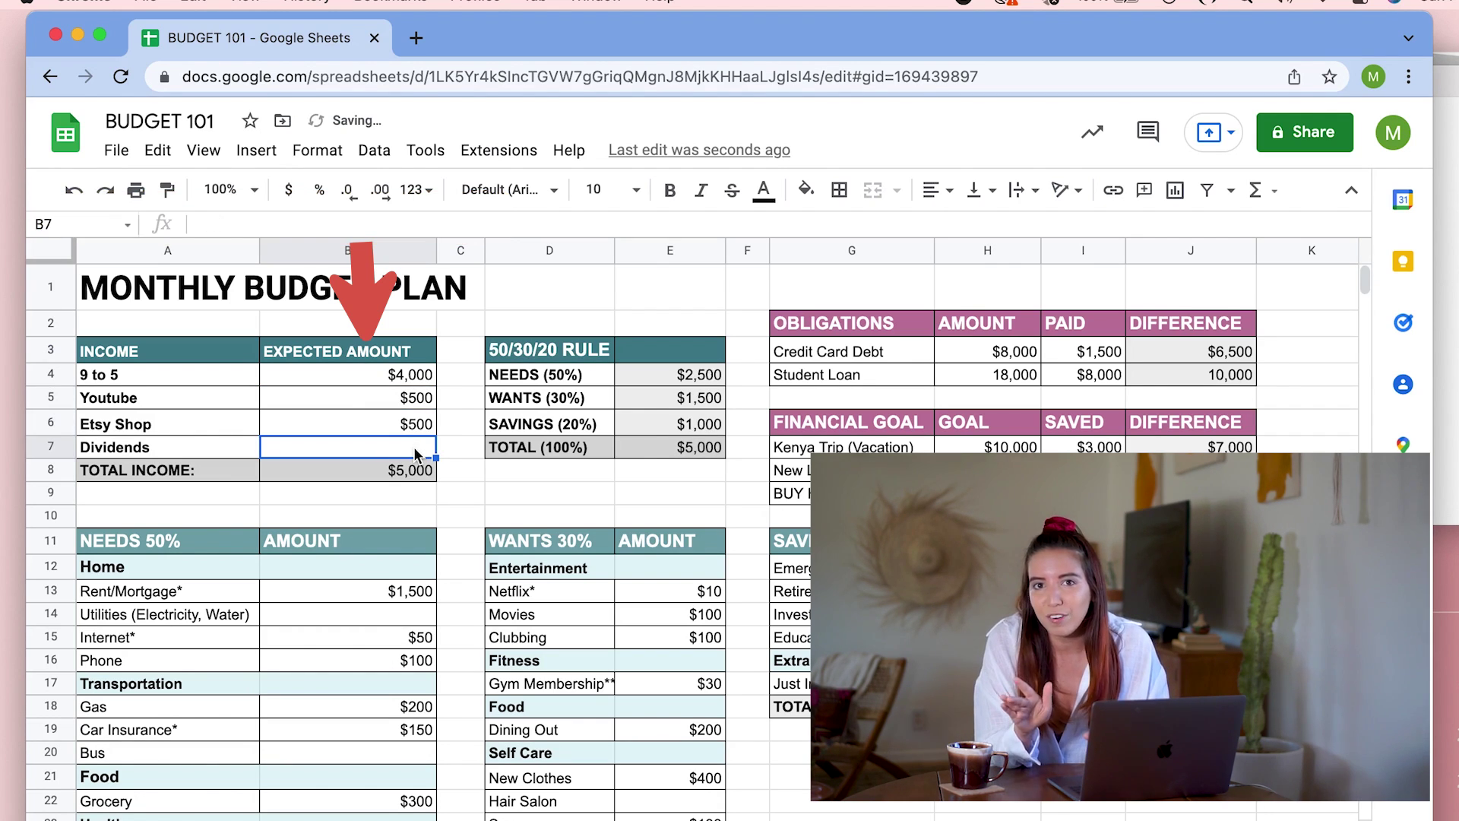
type("100")
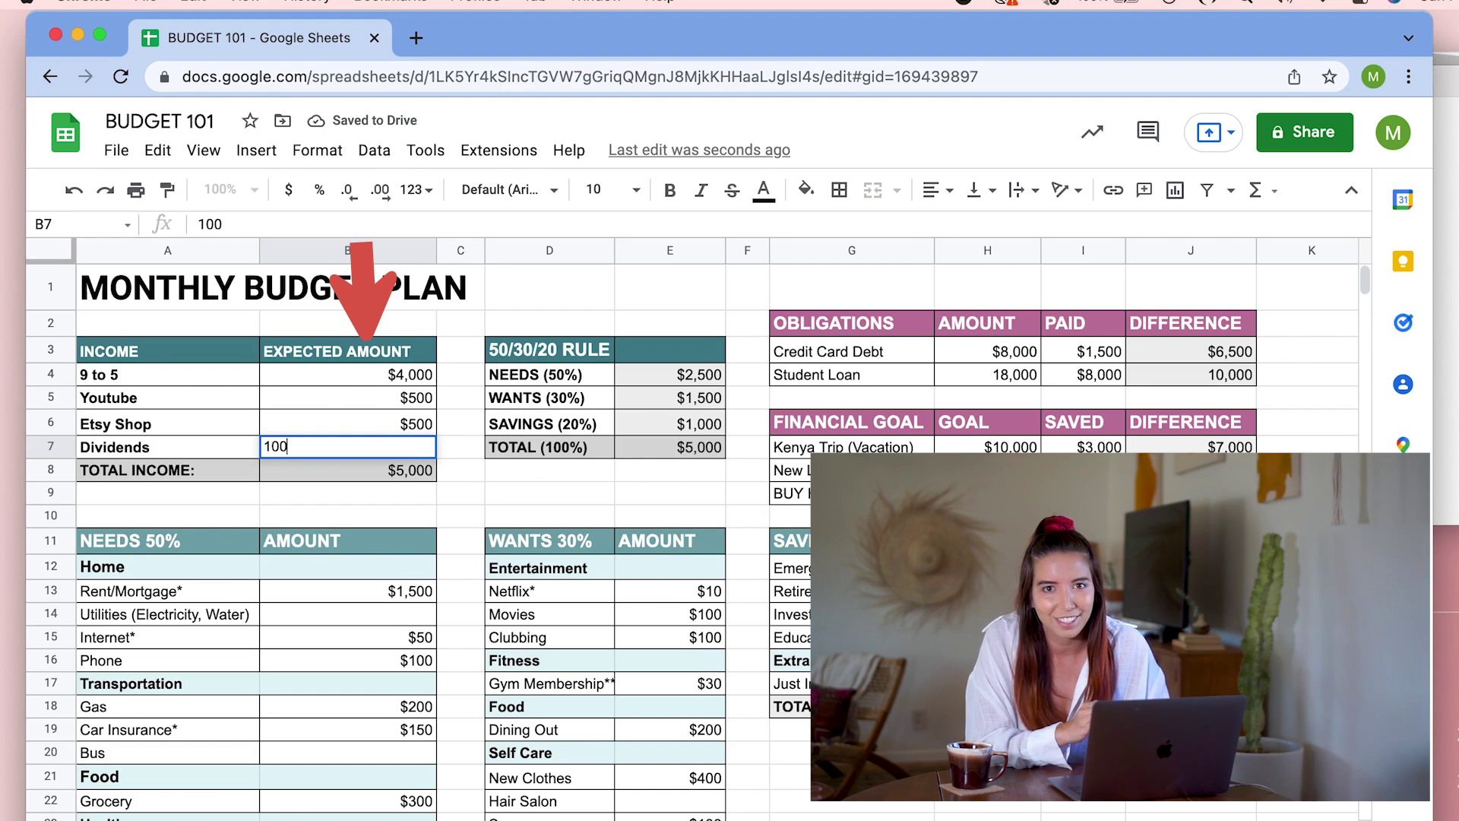
left_click(1311, 776)
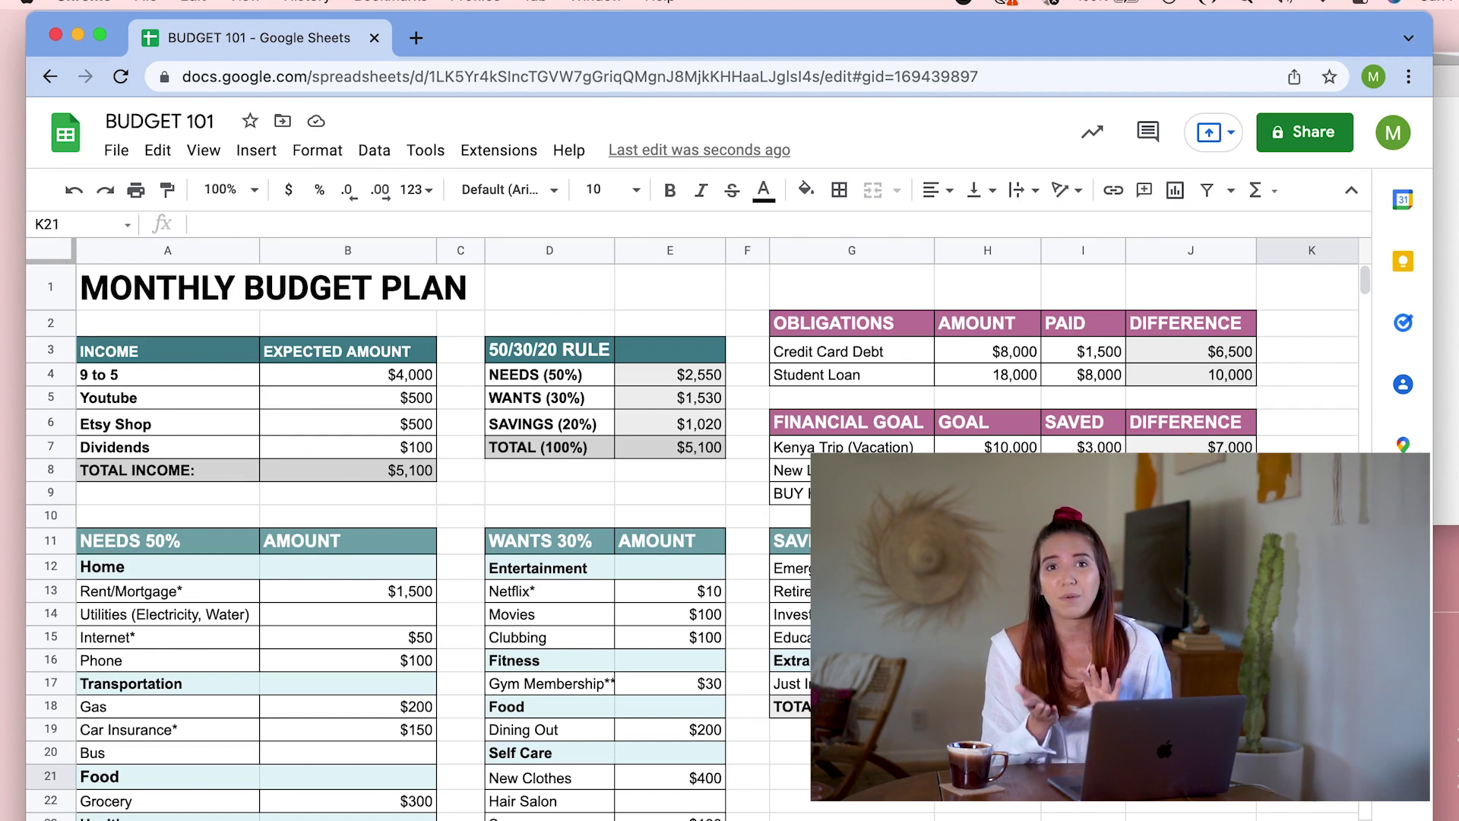
Relabel the split rows as NEEDS (70%), WANTS (15%) and SAVINGS (15%).
double_click(561, 377)
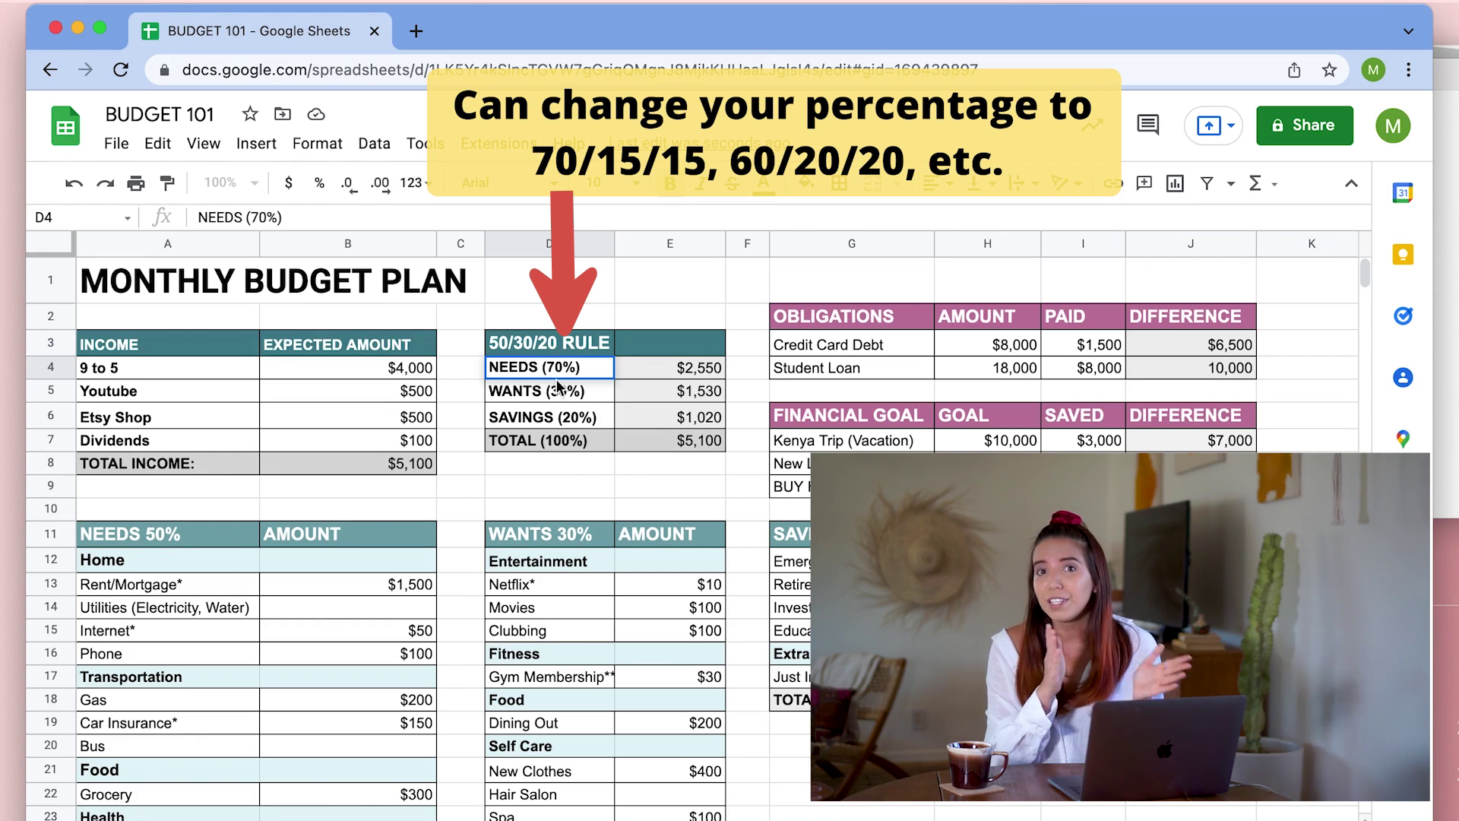
double_click(566, 392)
type("15")
key("Return")
double_click(578, 417)
key("BackSpace")
key("BackSpace")
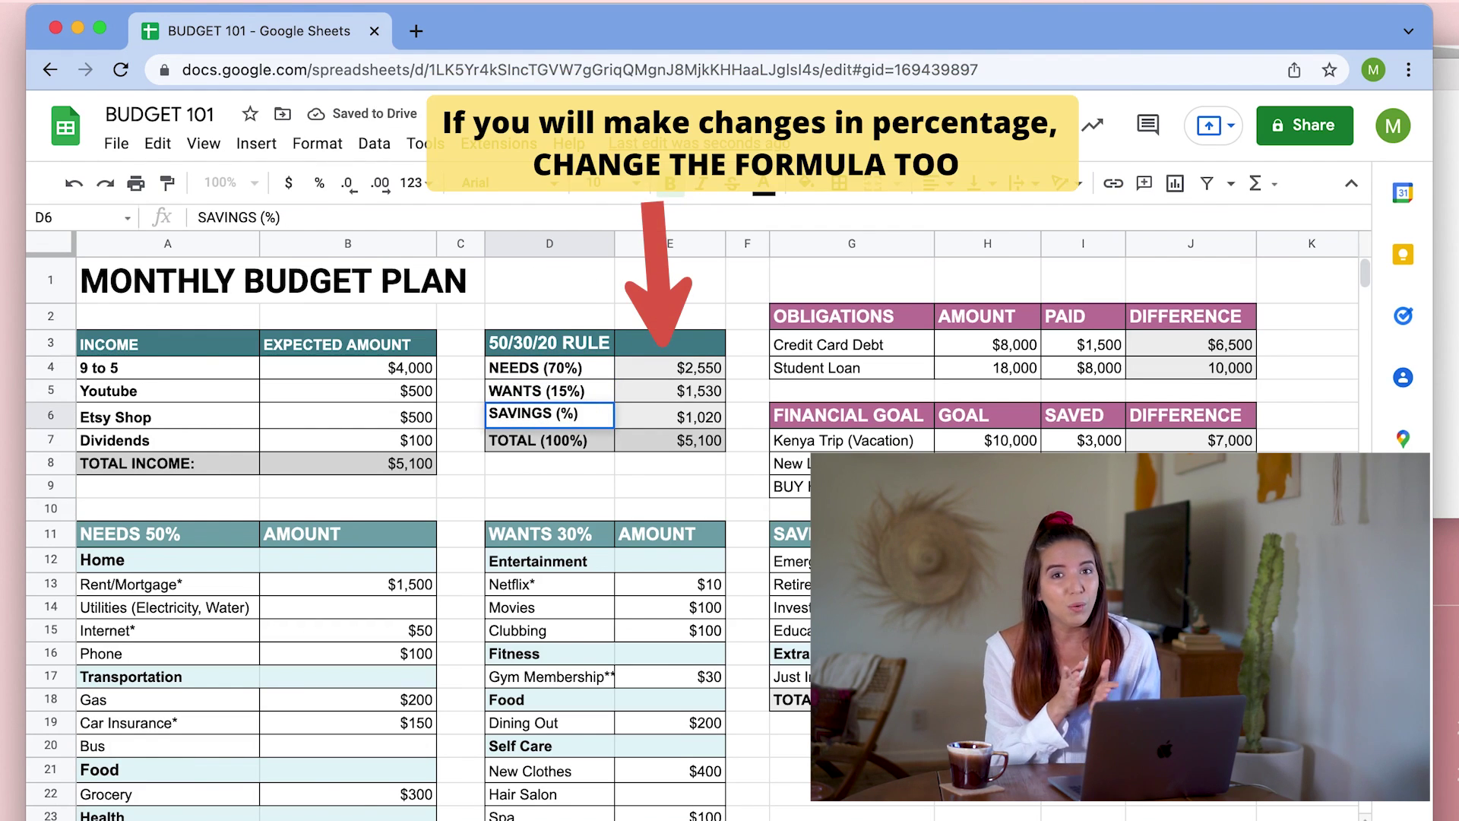
type("15")
left_click(680, 298)
Change the needs amount formula to =B8*0.7.
left_click(707, 374)
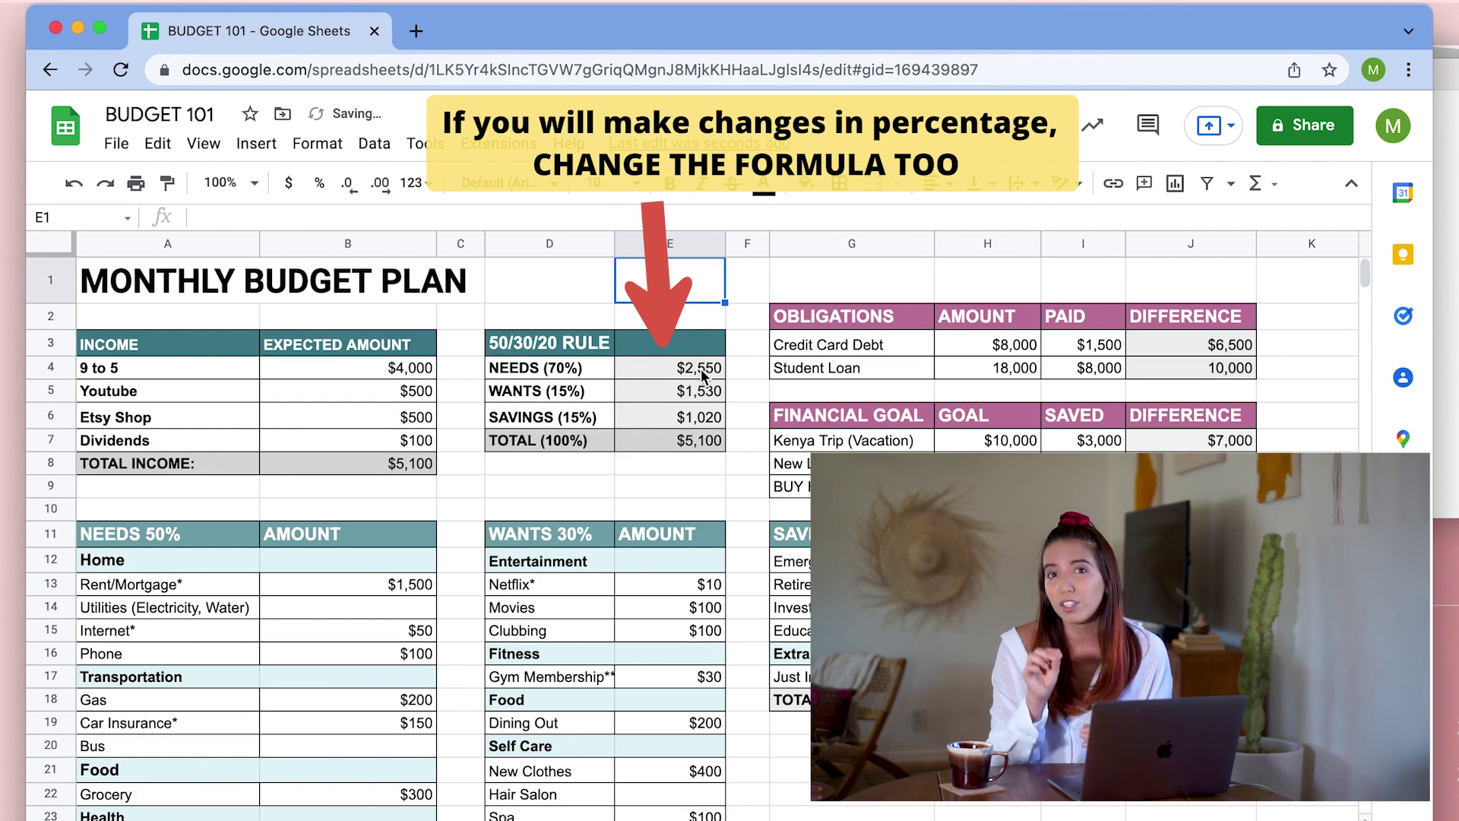
left_click(278, 216)
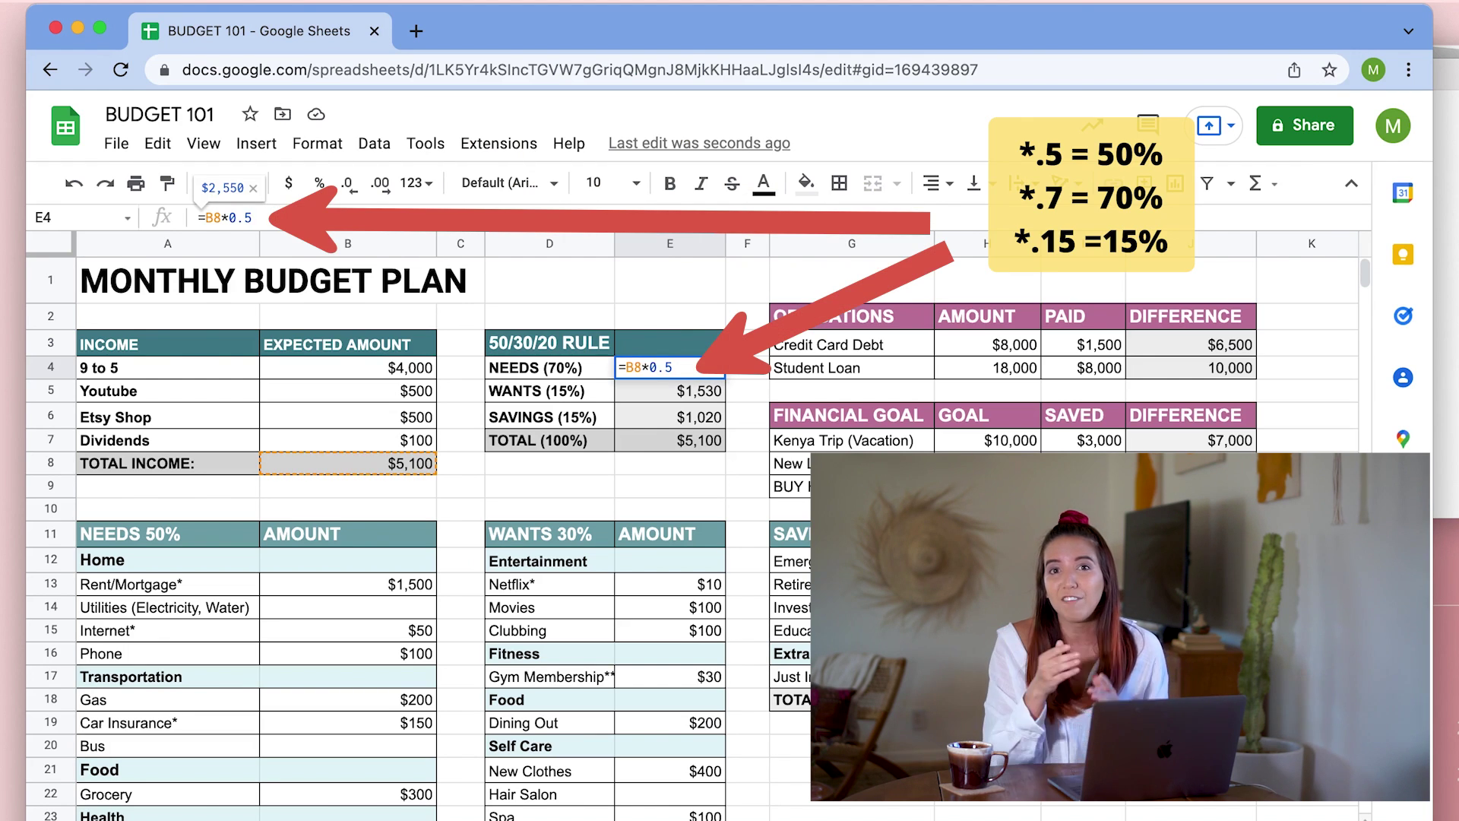
key("BackSpace")
type("7")
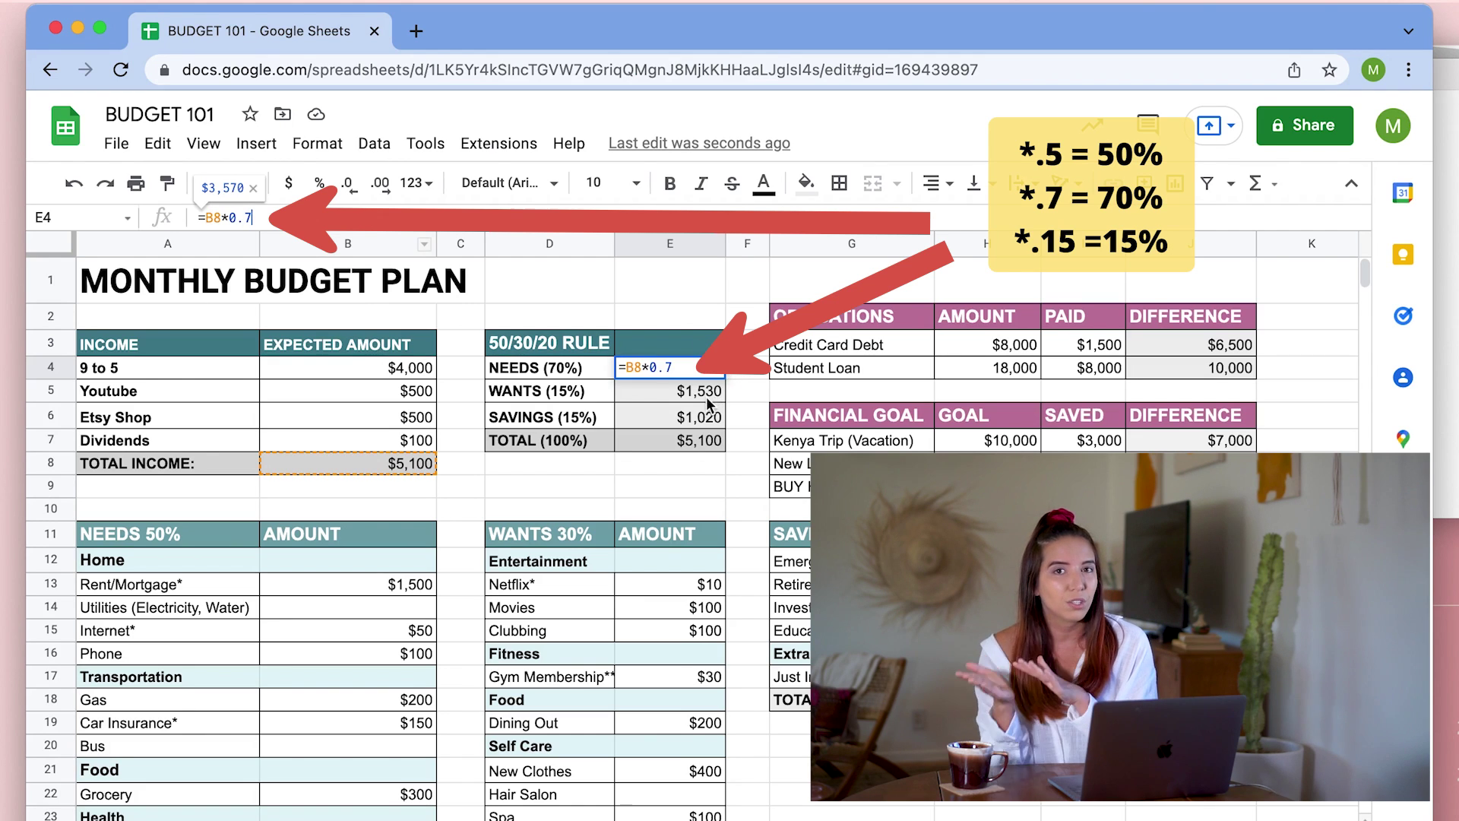
key("Return")
Change the wants and savings amount formulas to =(B8*0.15).
double_click(669, 391)
key("BackSpace")
type("15")
key("Return")
double_click(691, 420)
key("BackSpace")
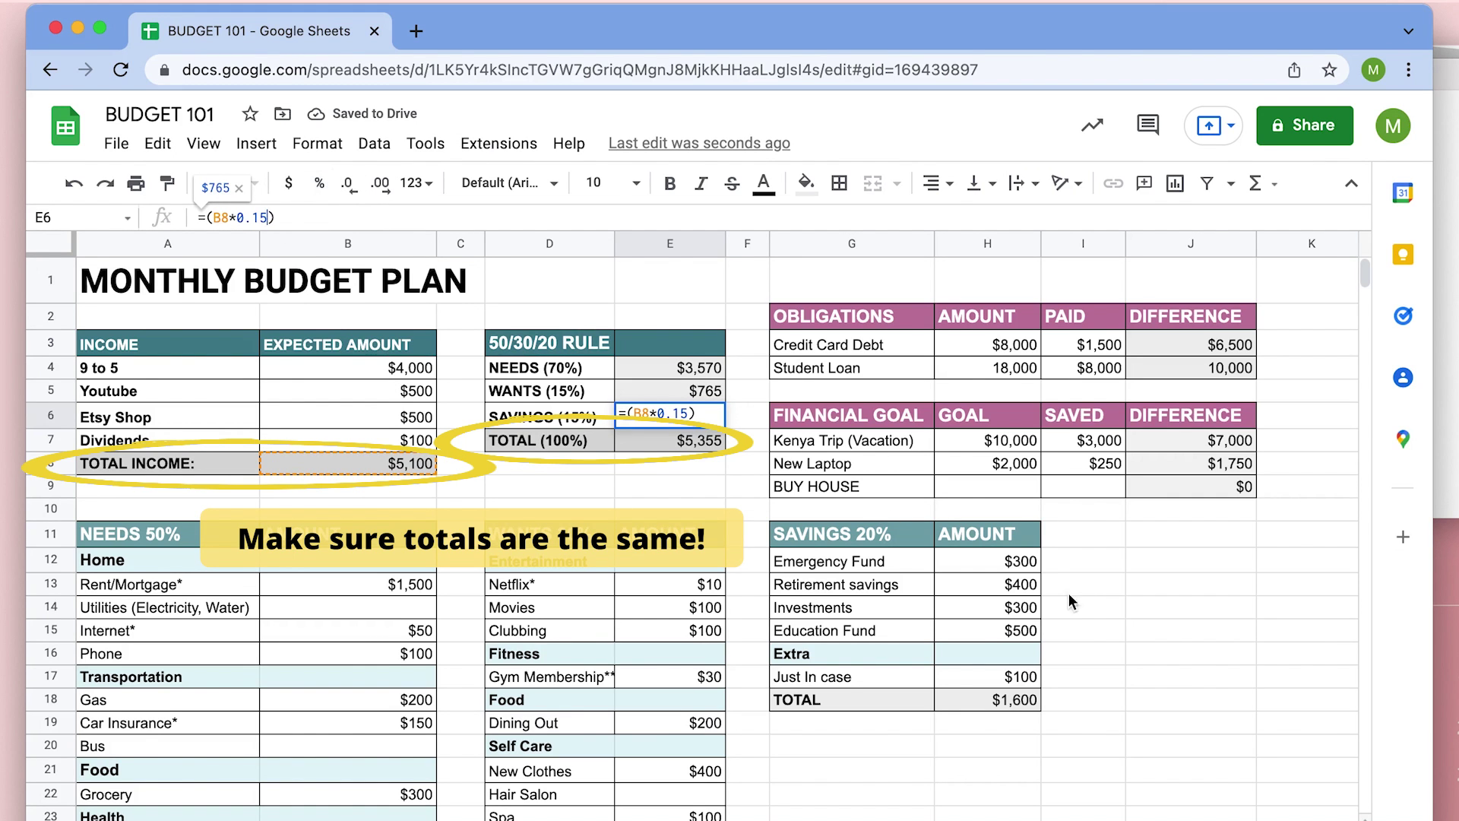
left_click(1138, 603)
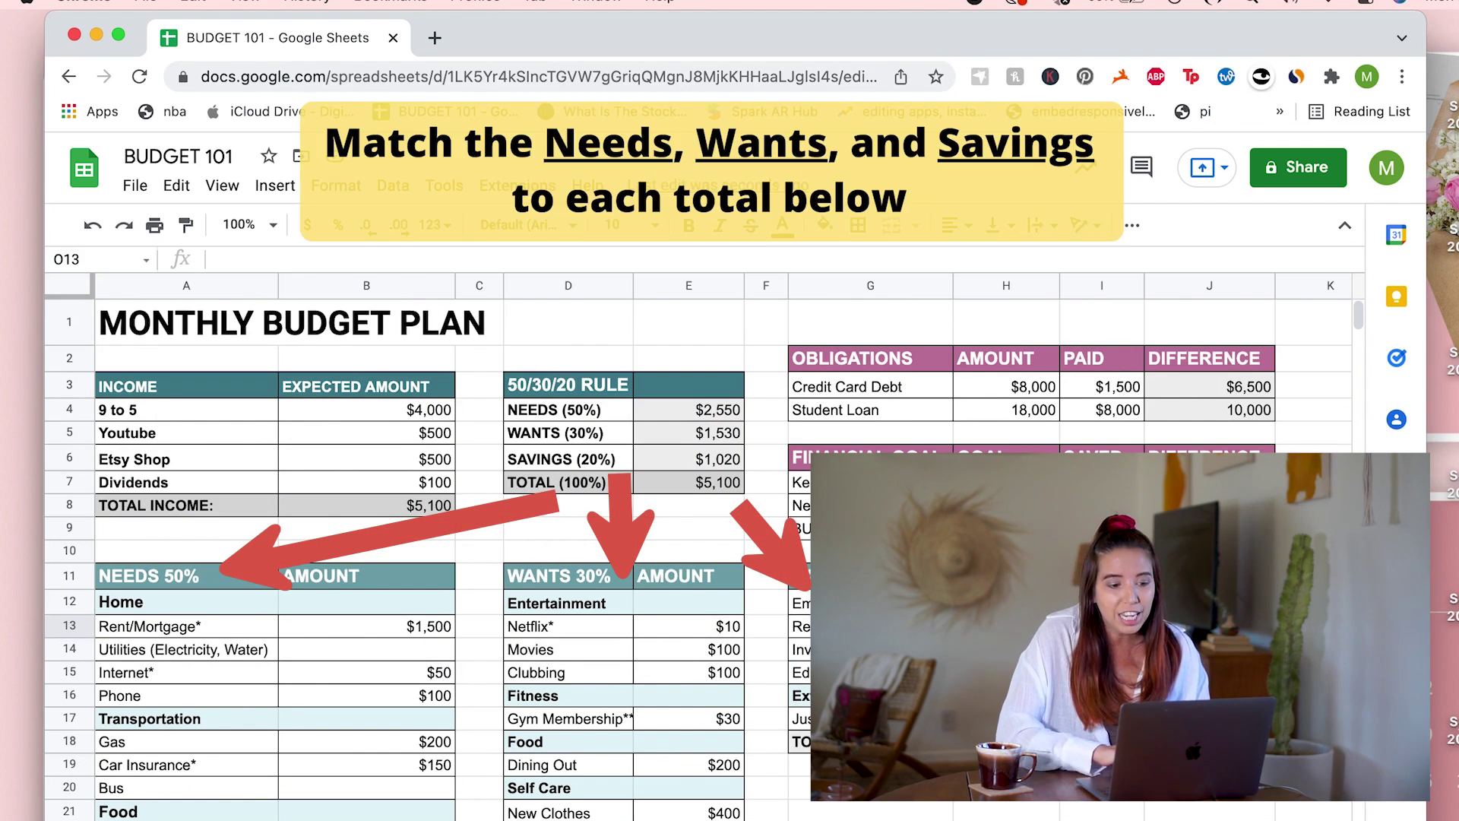
Type NEW CATEGORY in A34 above the needs TOTAL and make A34:B34 bold.
scroll(698, 559, "down", 10)
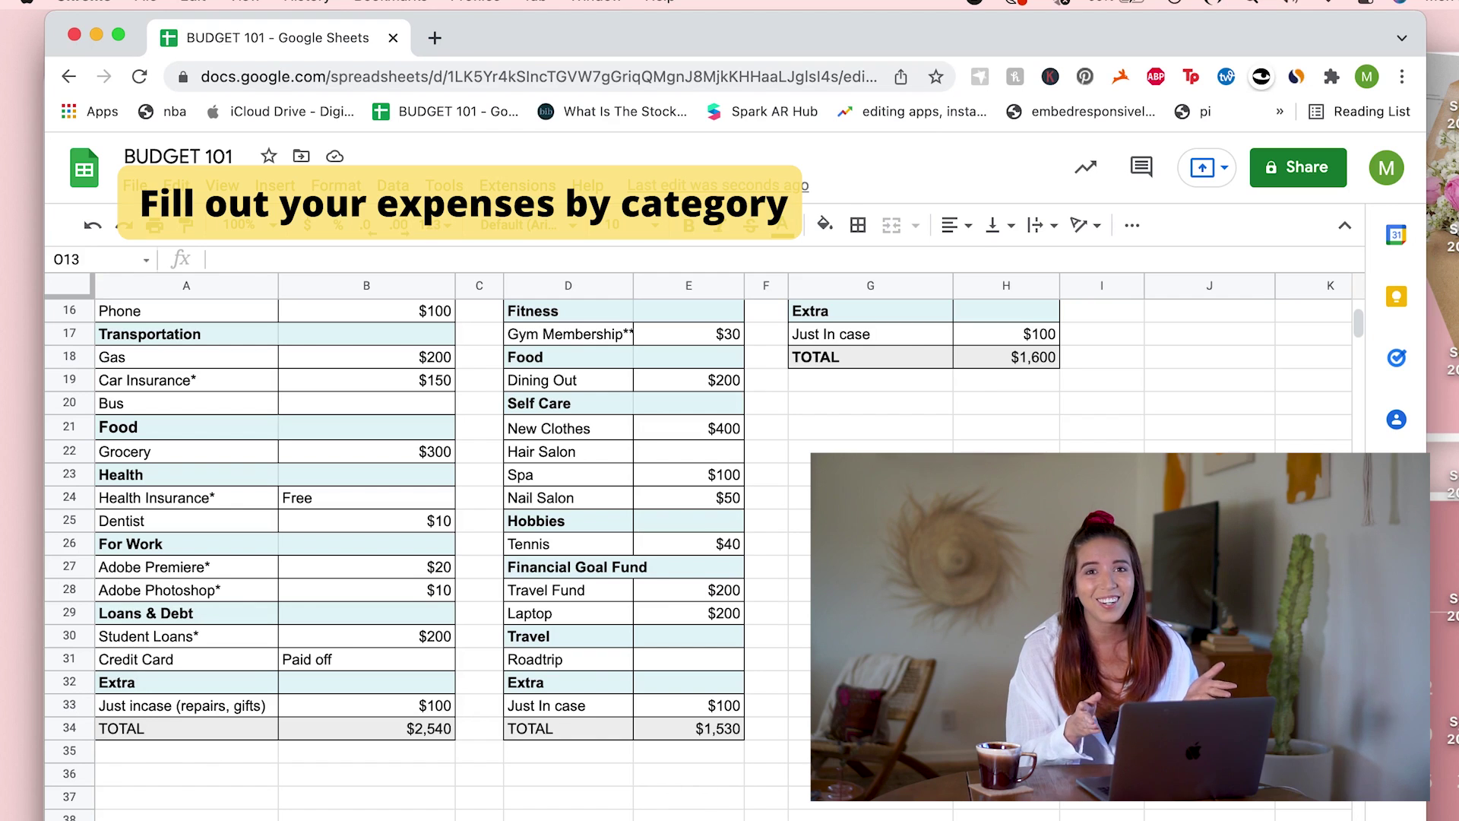
left_click(281, 733)
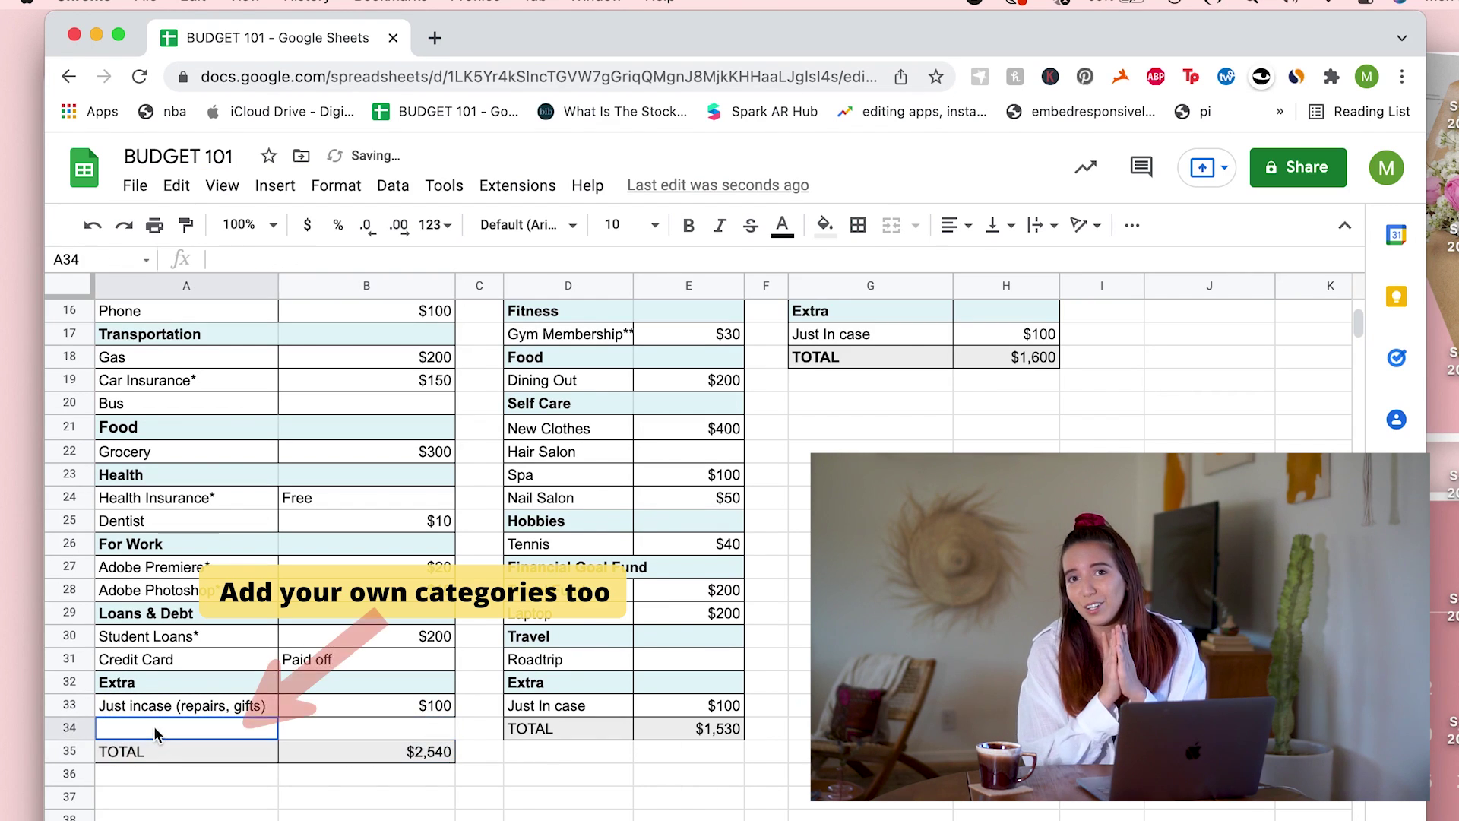
type("NEW CATEGORY")
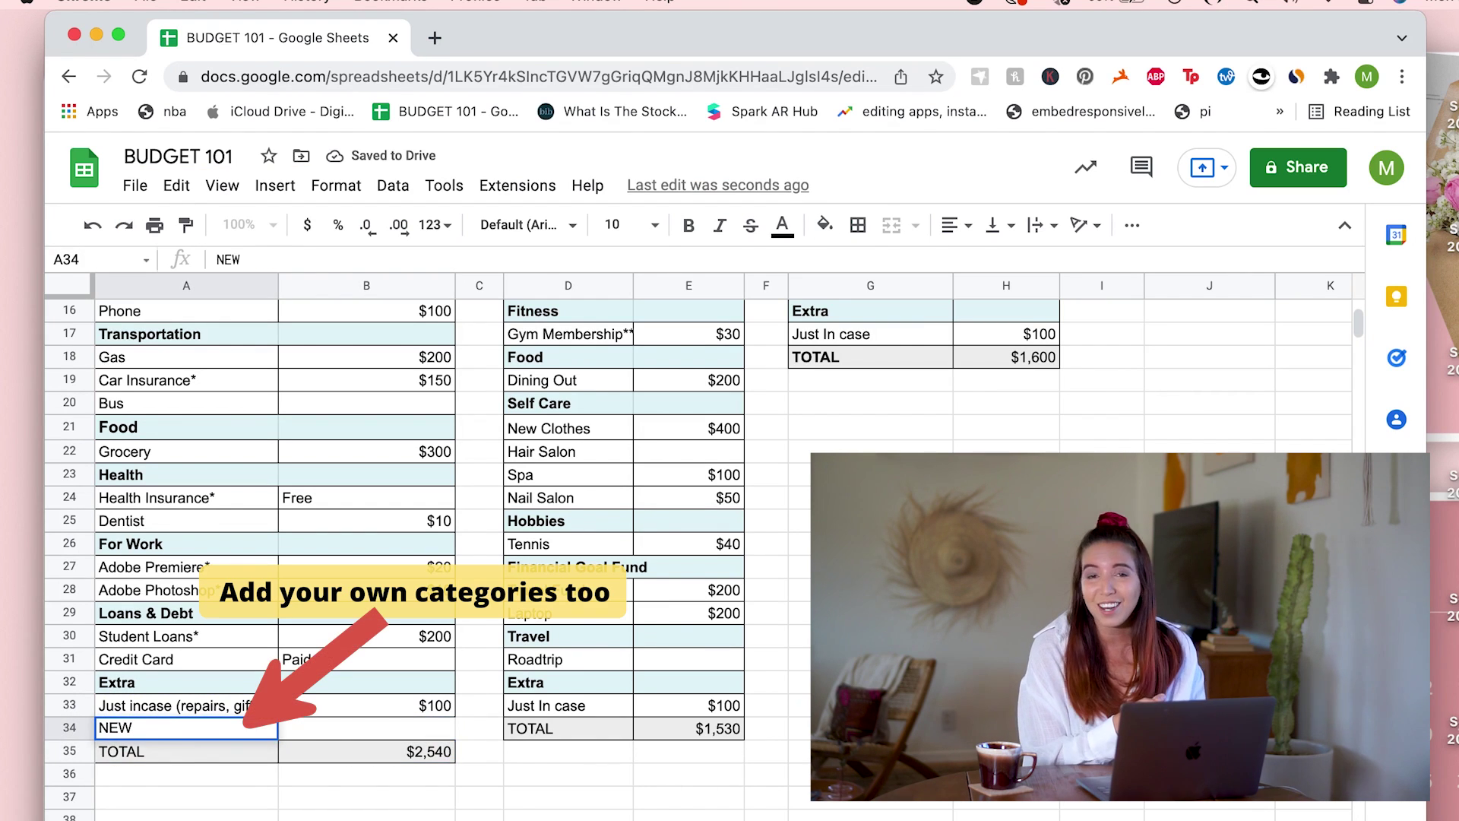
key("Tab")
left_click_drag(186, 728, 366, 728)
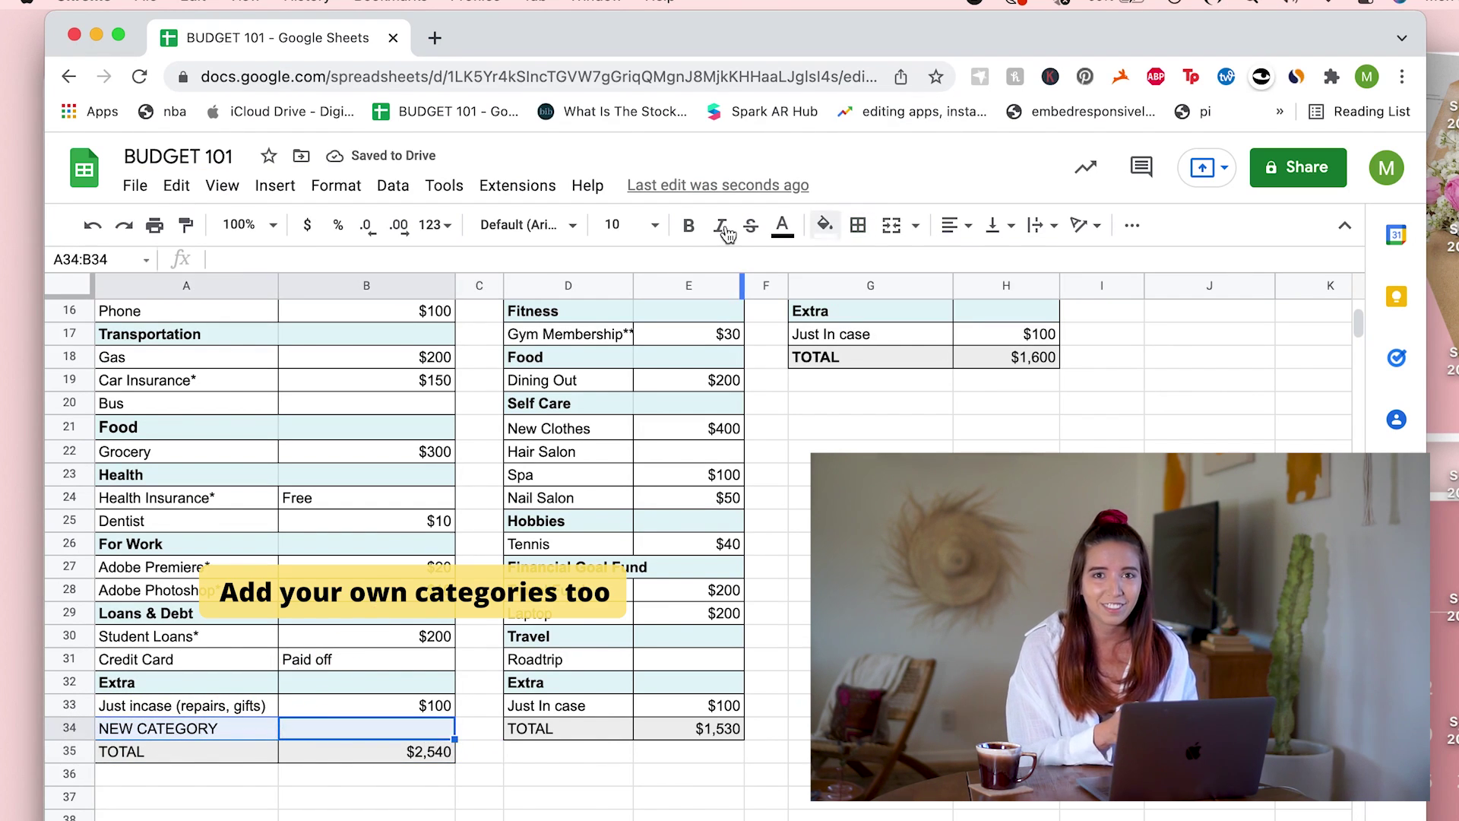
left_click(689, 225)
left_click(568, 814)
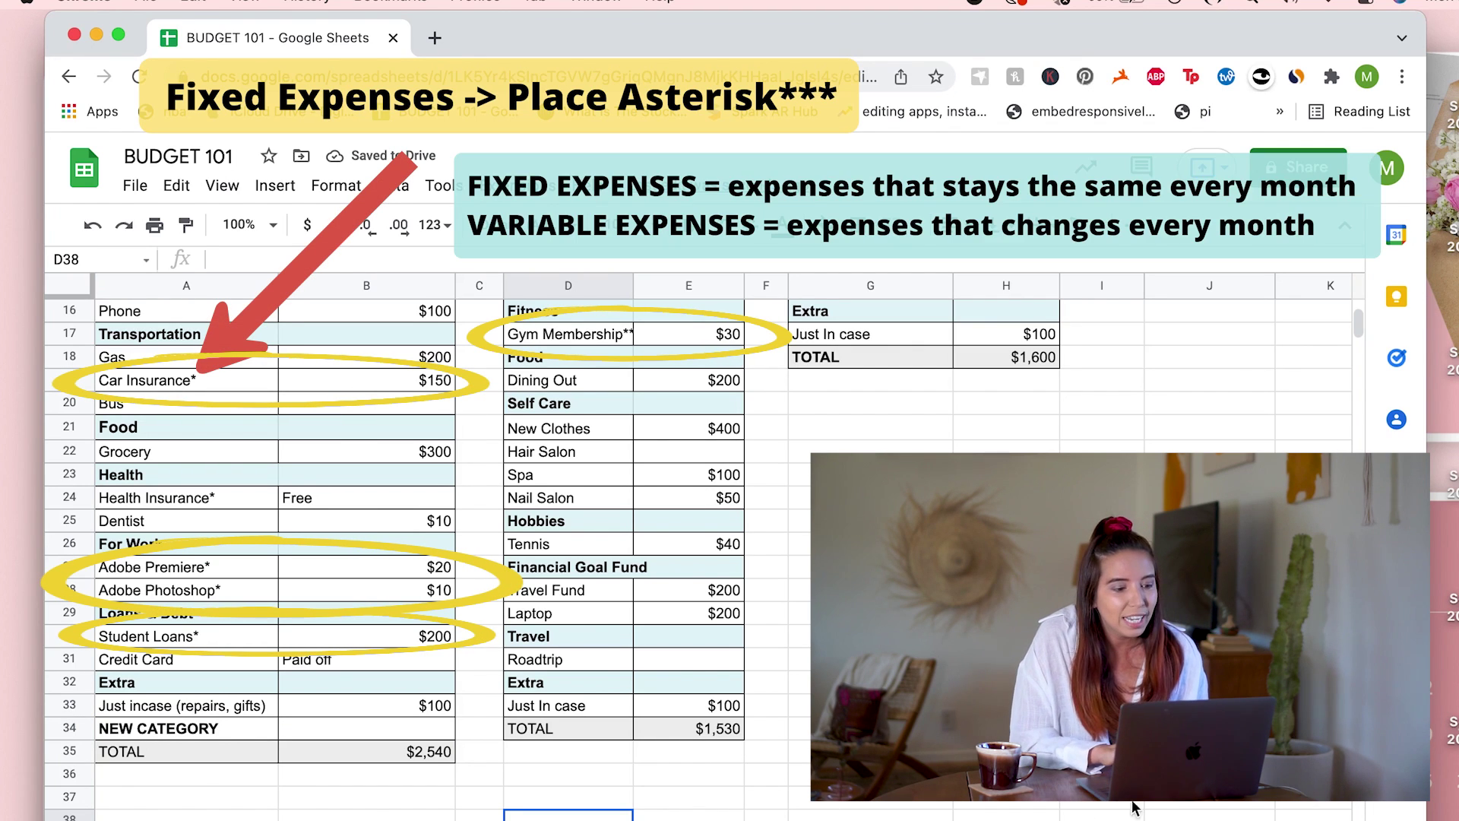
left_click(1208, 797)
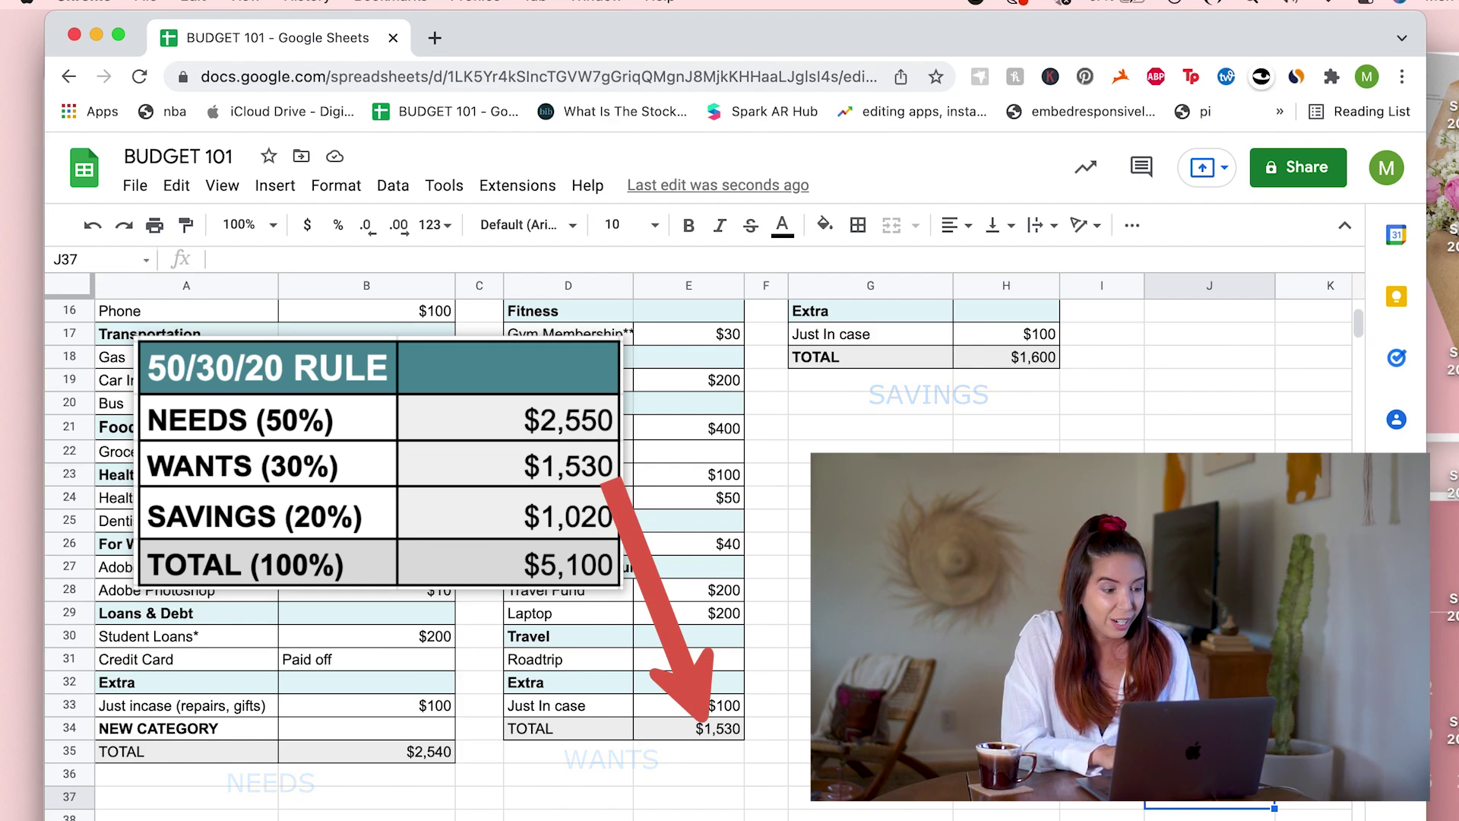
Set Emergency Fund 200, Retirement 270, Investments 200 and Education Fund 250 in H12:H15.
scroll(1180, 796, "up", 5)
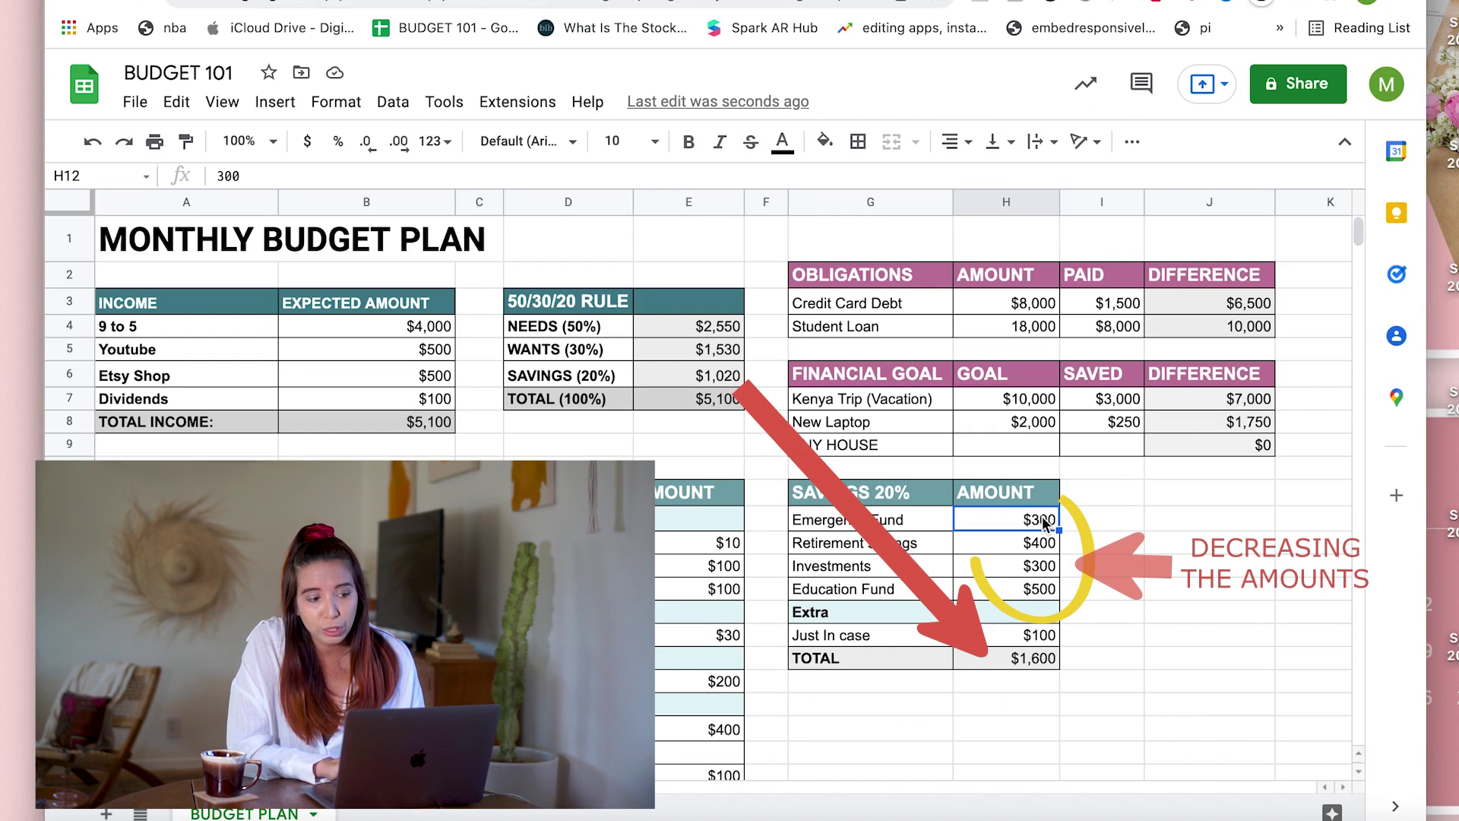
left_click(1041, 602)
type("200")
key("Return")
type("270")
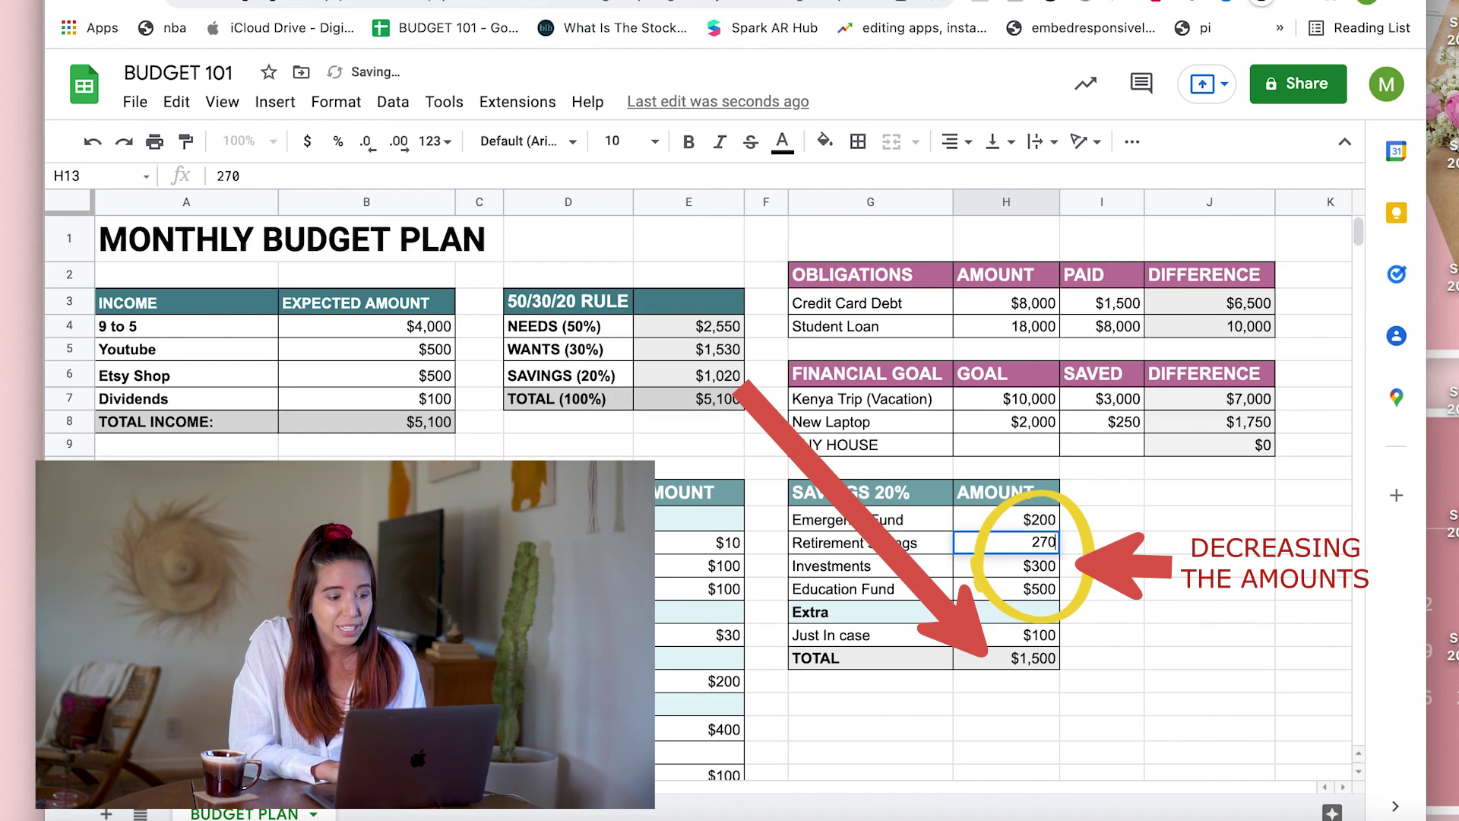
key("Return")
type("200")
key("Return")
type("250")
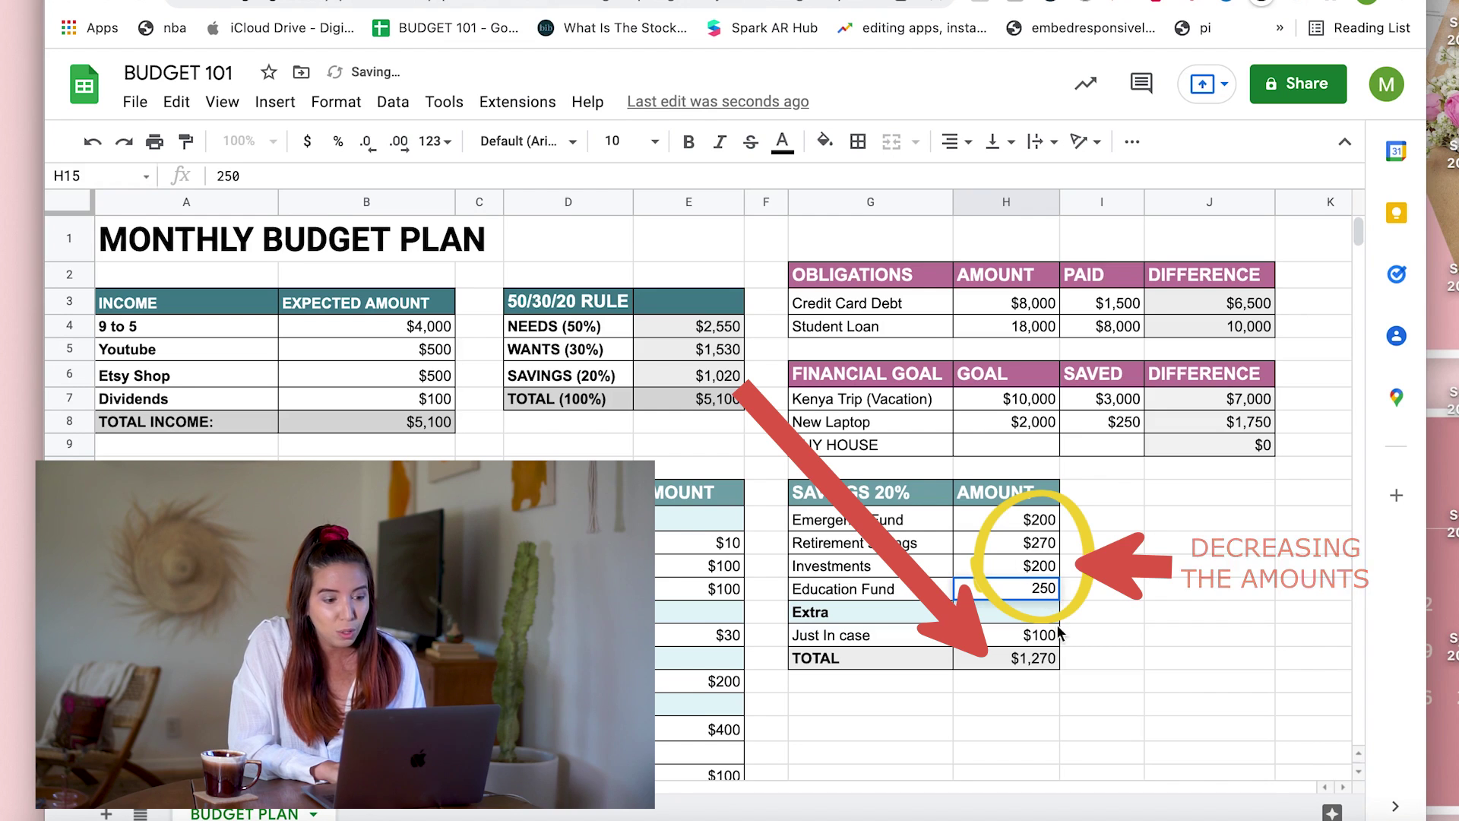
left_click(1303, 711)
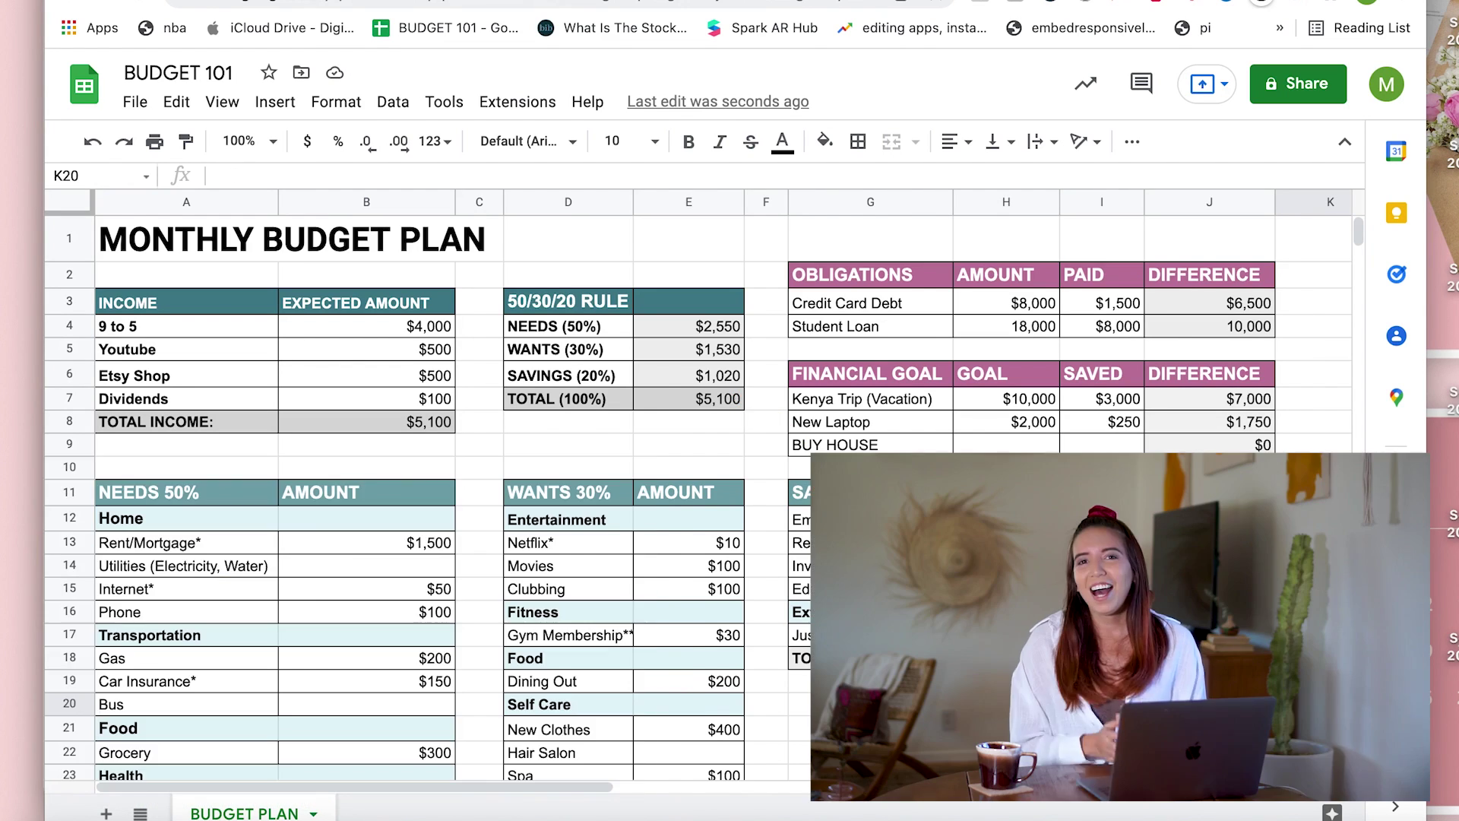
scroll(1302, 718, "down", 4)
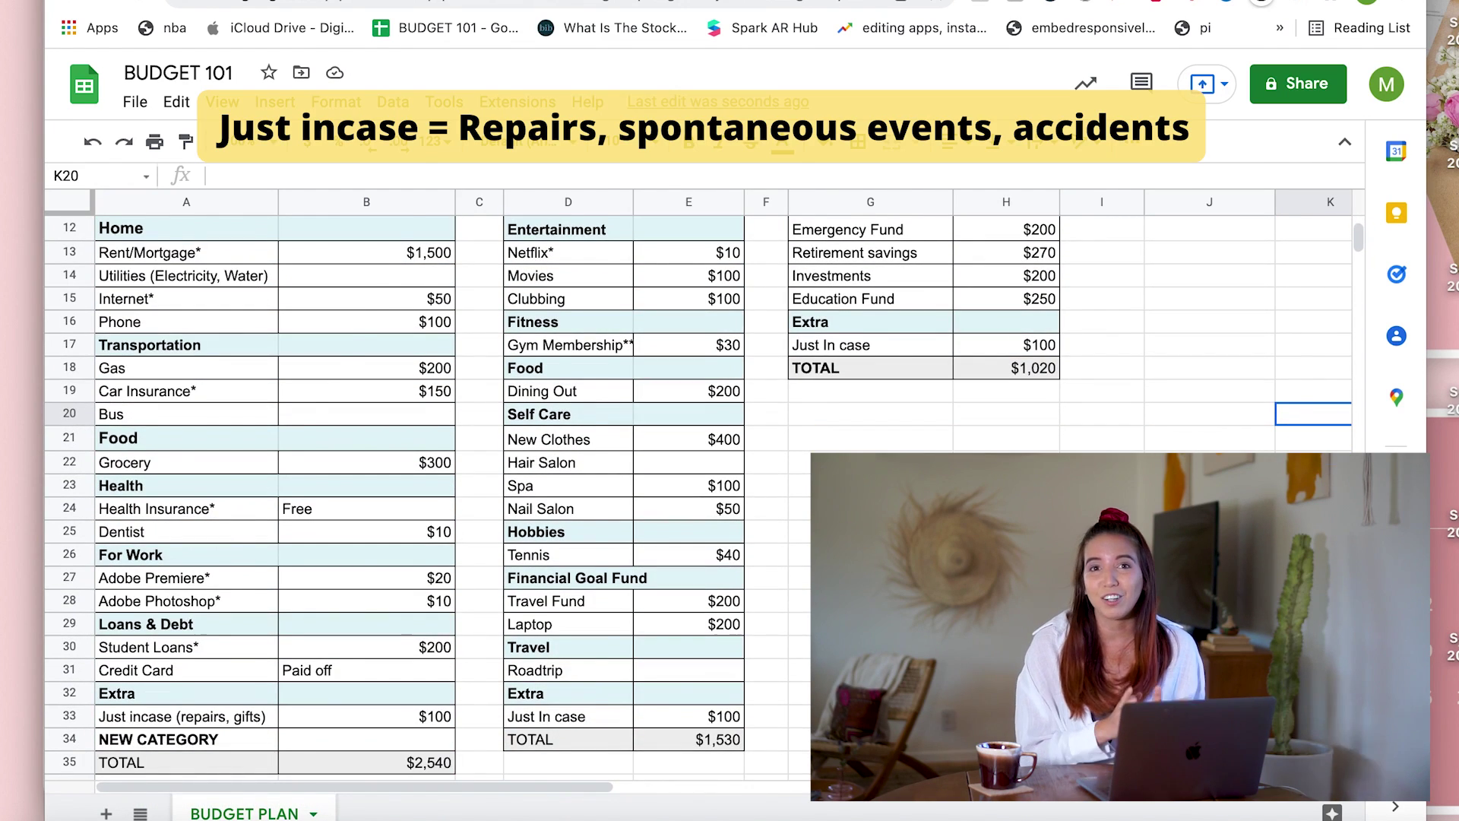
scroll(697, 487, "down", 1)
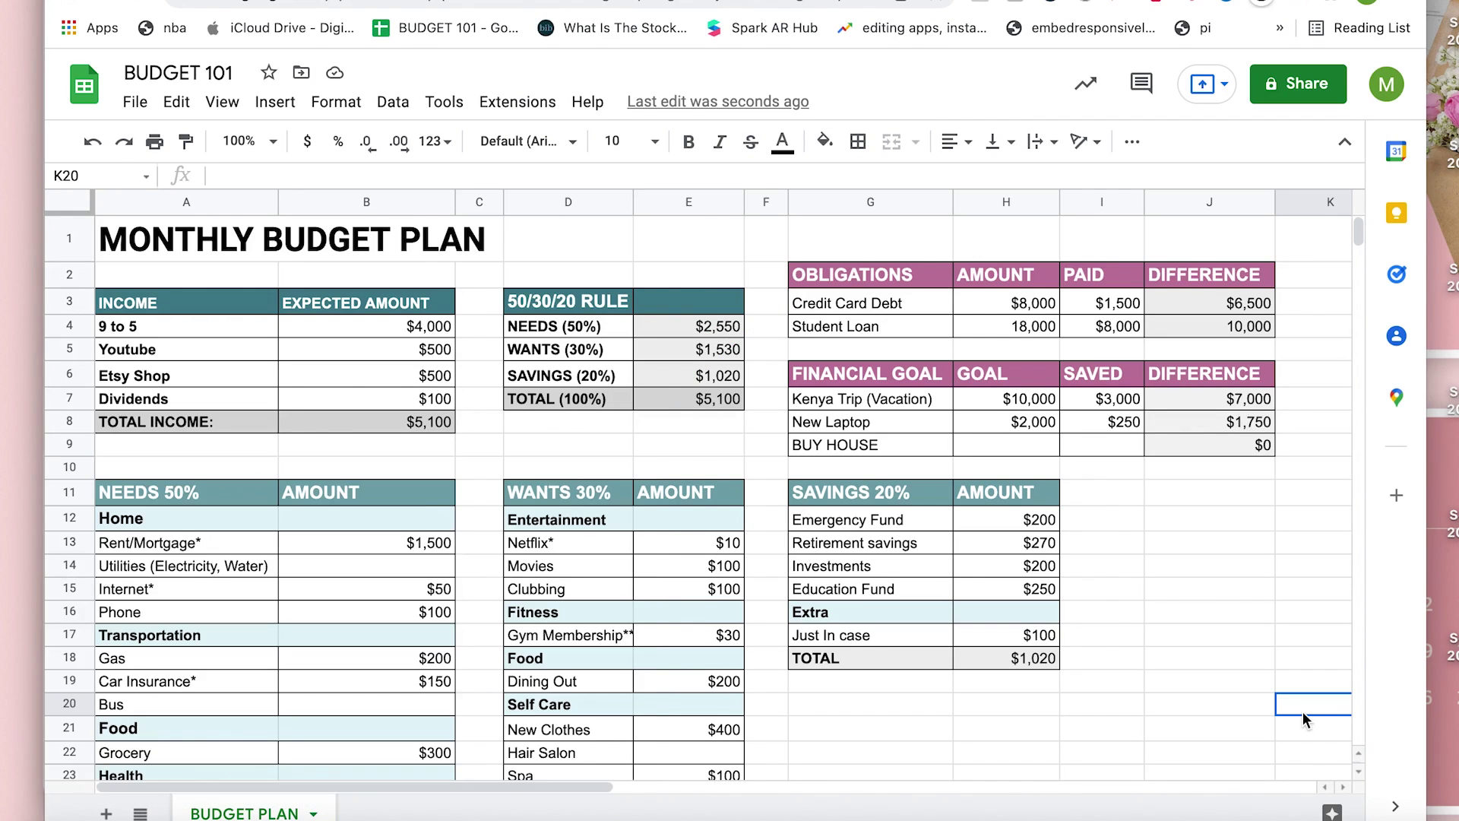
scroll(1302, 711, "down", 5)
scroll(1303, 712, "up", 5)
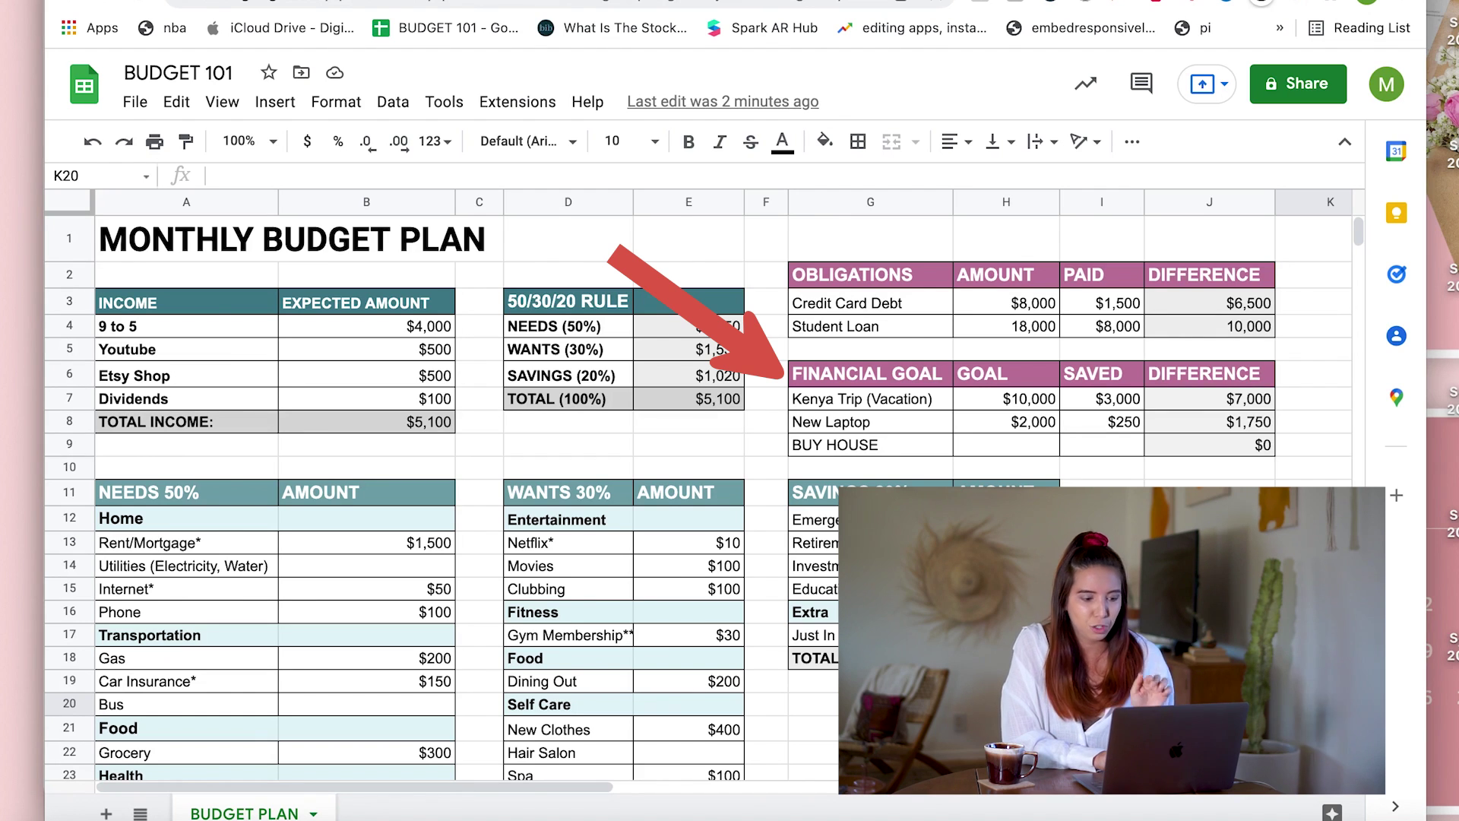
Enter 3200 saved for the Kenya Trip and 450 for the New Laptop in the SAVED column.
scroll(697, 497, "down", 4)
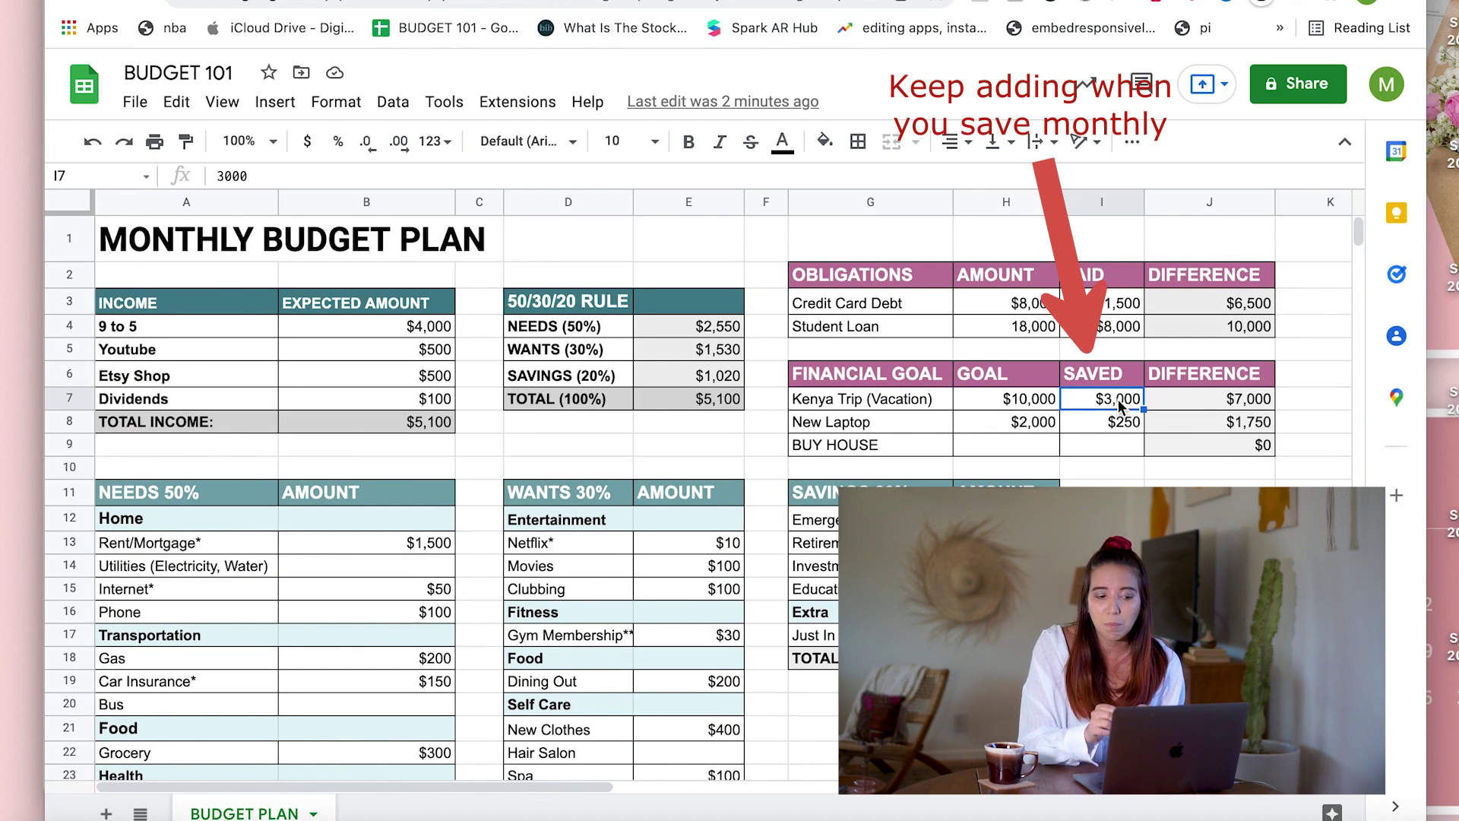
type("3200")
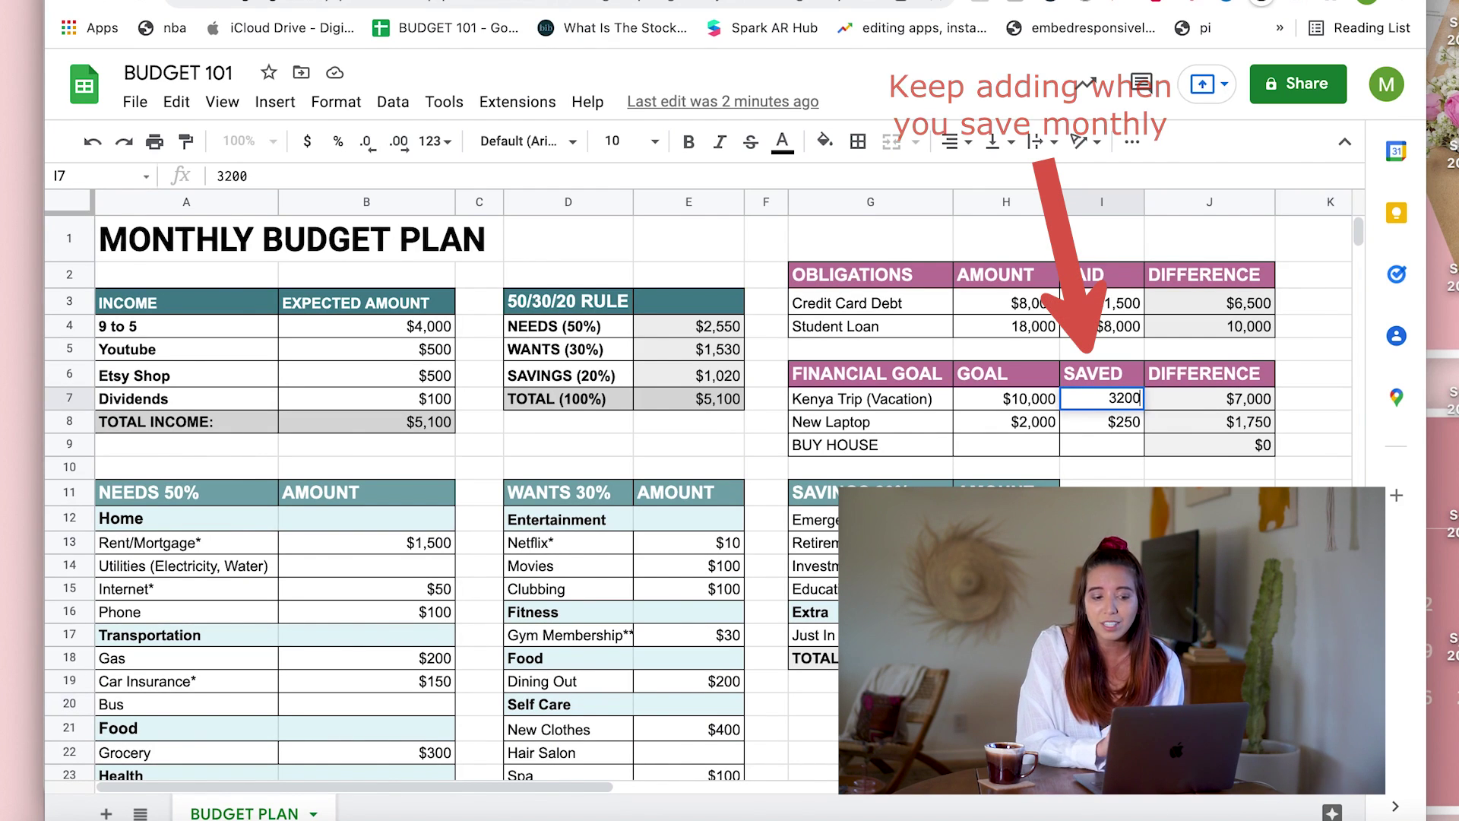
key("Return")
type("450")
key("Tab")
left_click(1139, 406)
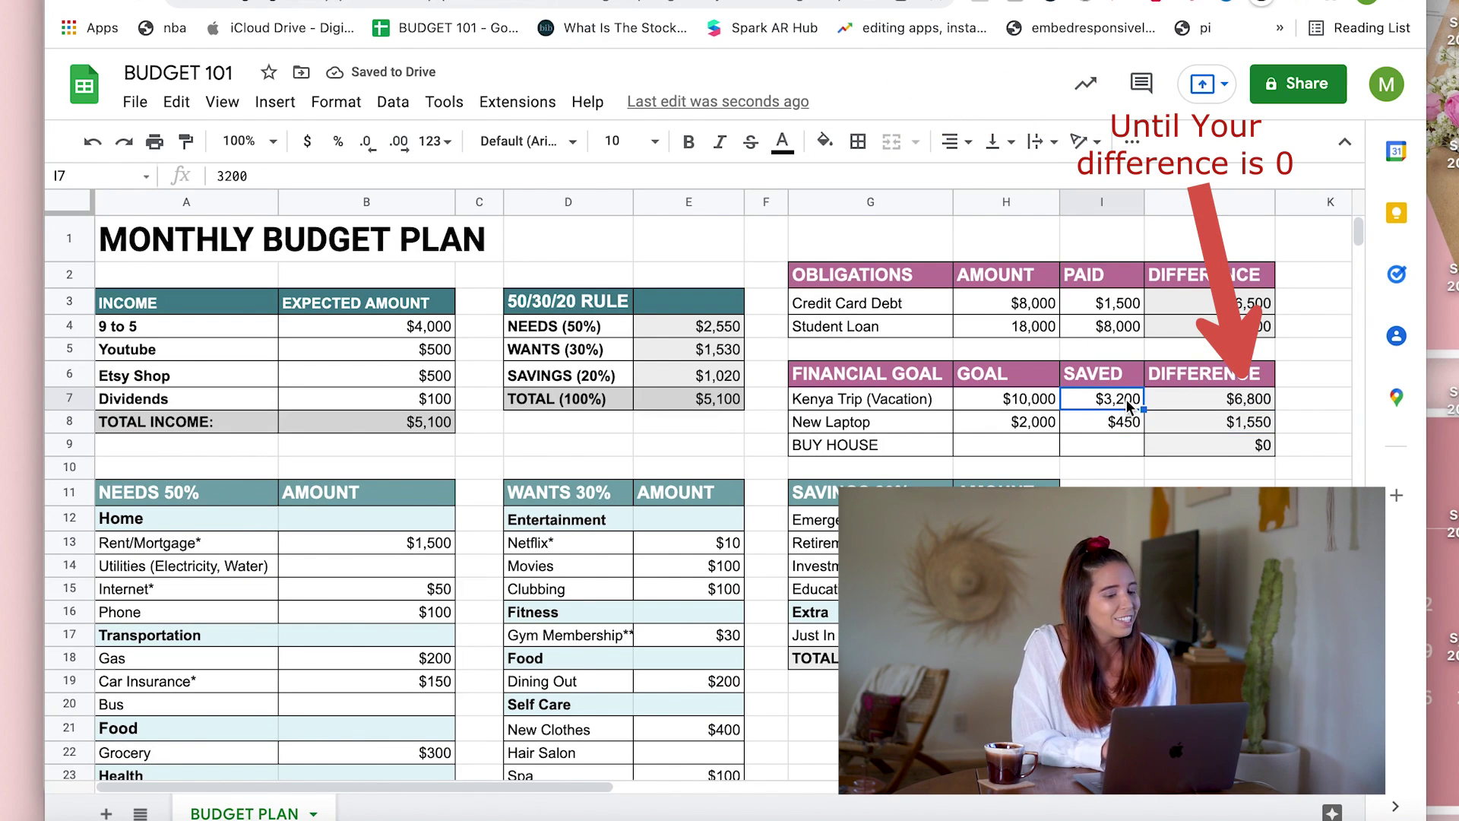